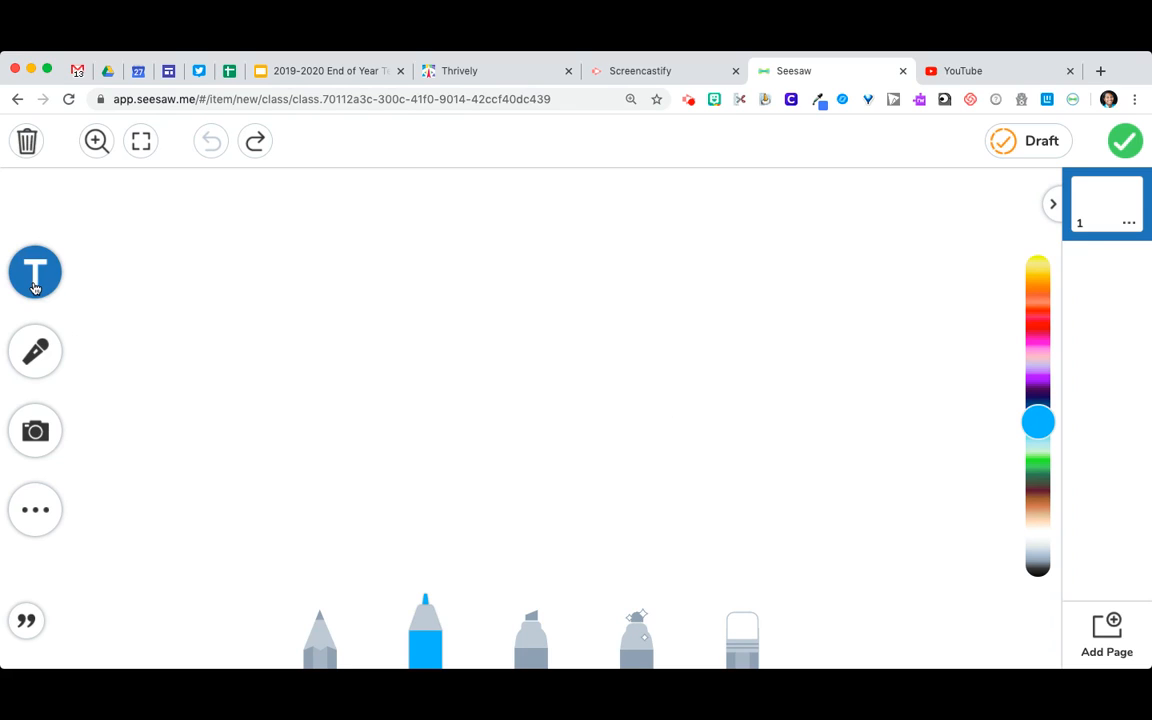
Add a text label reading "Type", move it nearer the canvas's upper edge and narrow its box around the word
left_click(34, 287)
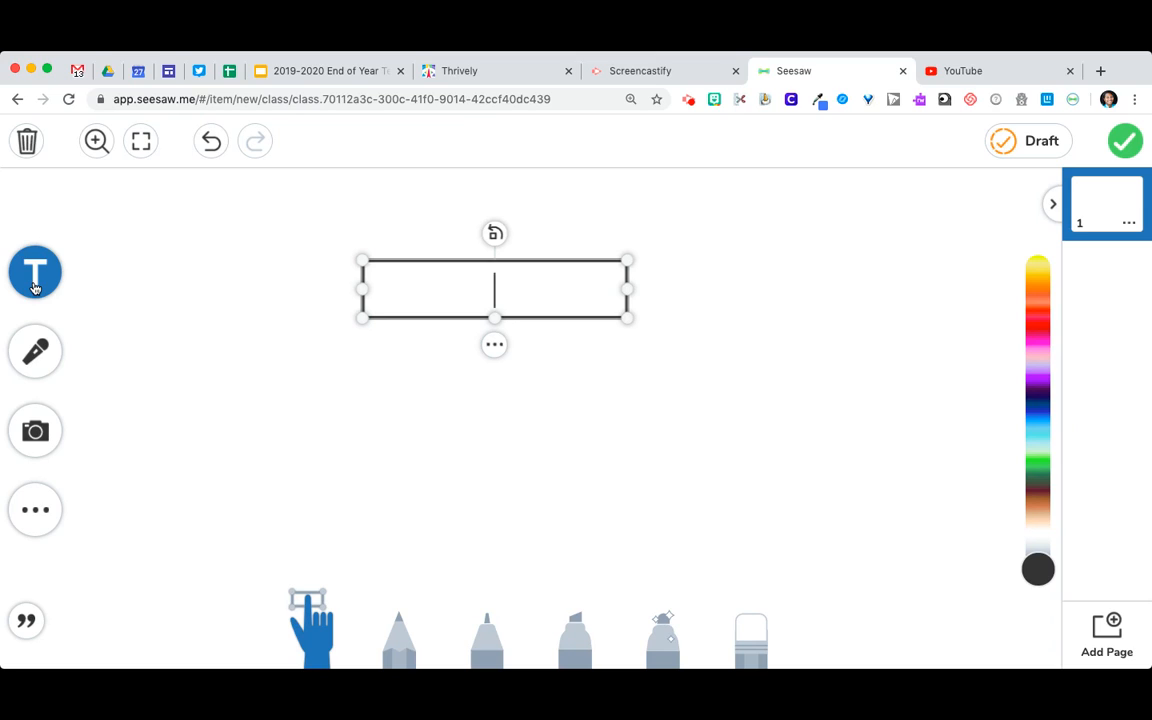
type("Type")
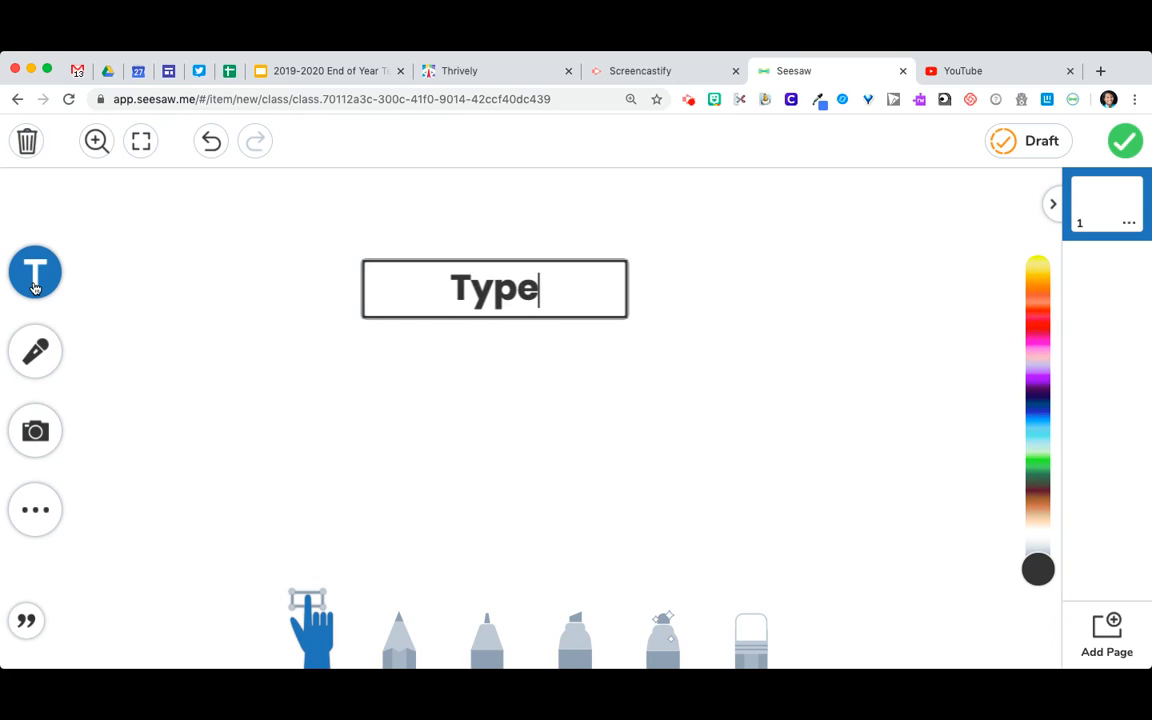
left_click(425, 410)
left_click_drag(489, 296, 591, 277)
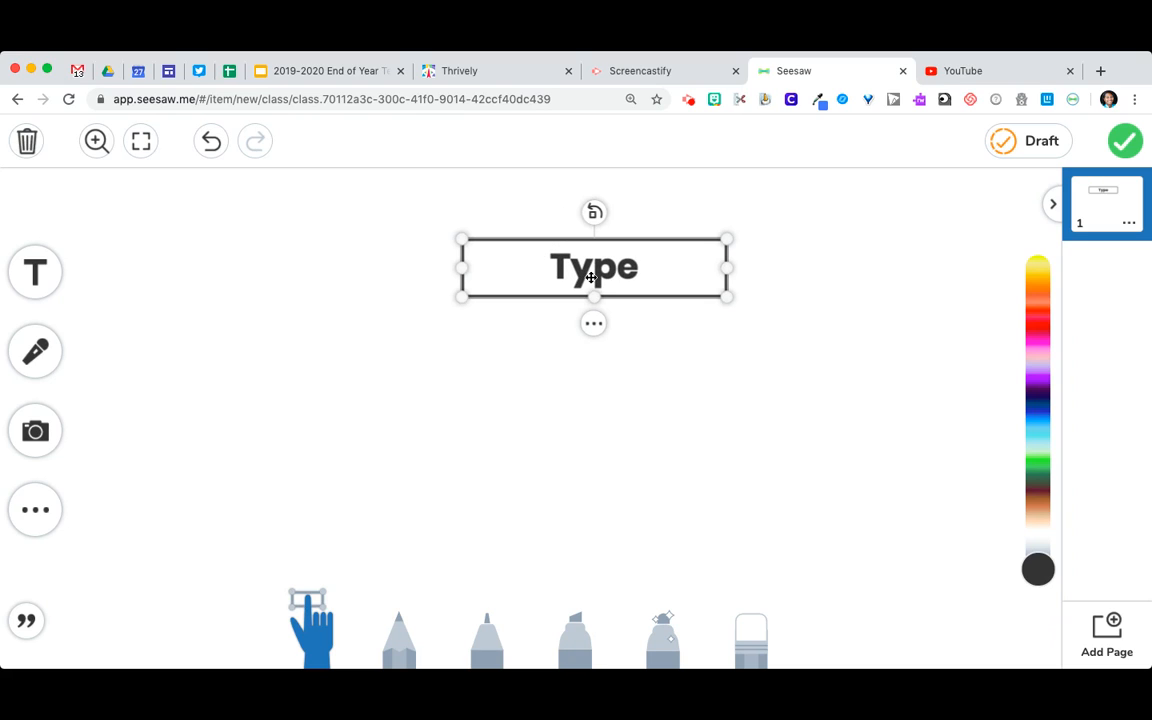
left_click_drag(728, 268, 608, 267)
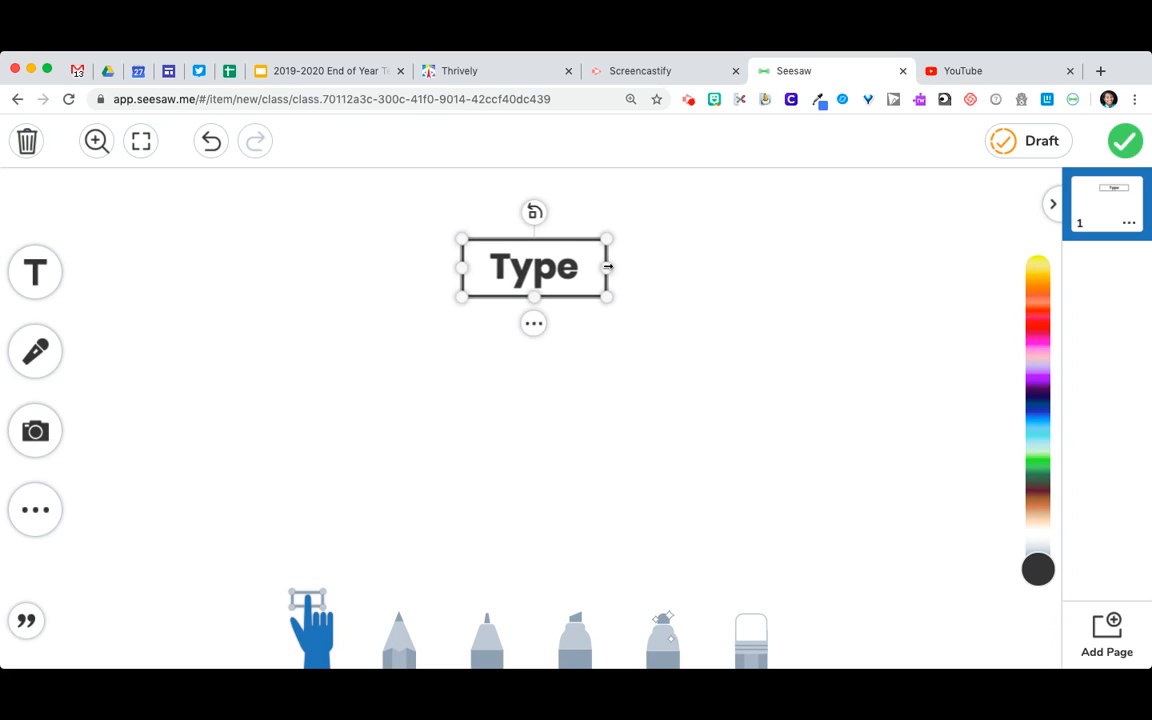
Style the "Type" label with the Newspaper font and a solid pale yellow fill, and move it to the canvas's upper-left corner
left_click(533, 323)
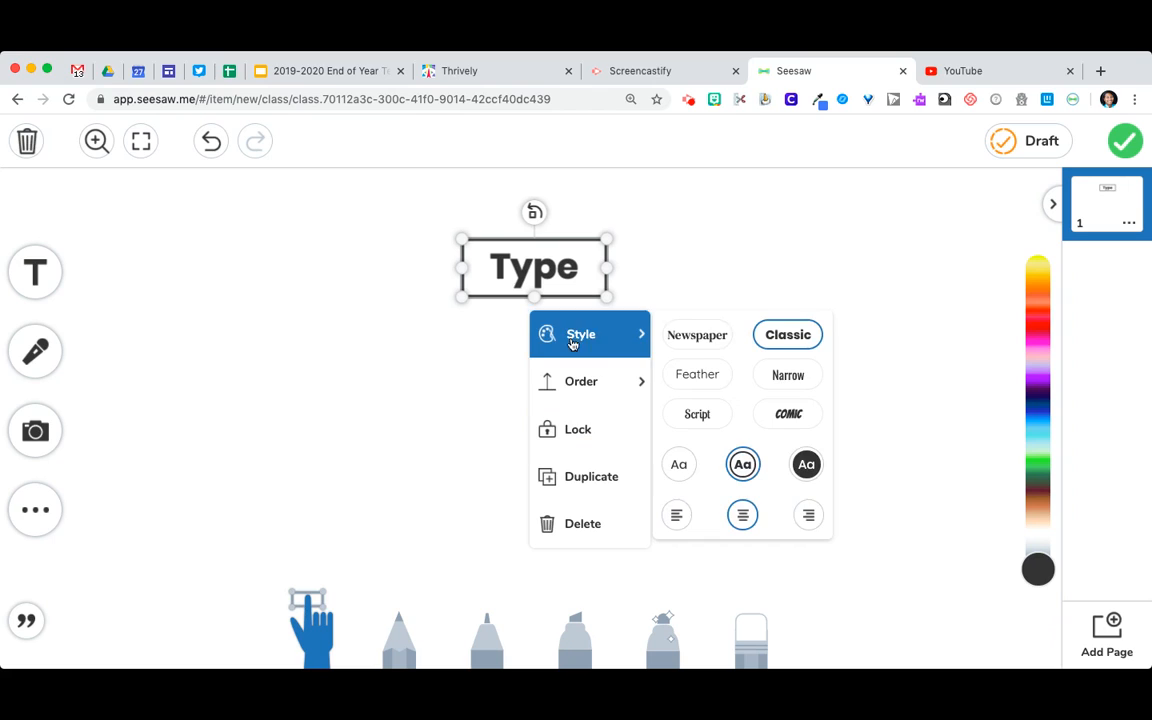
left_click(672, 339)
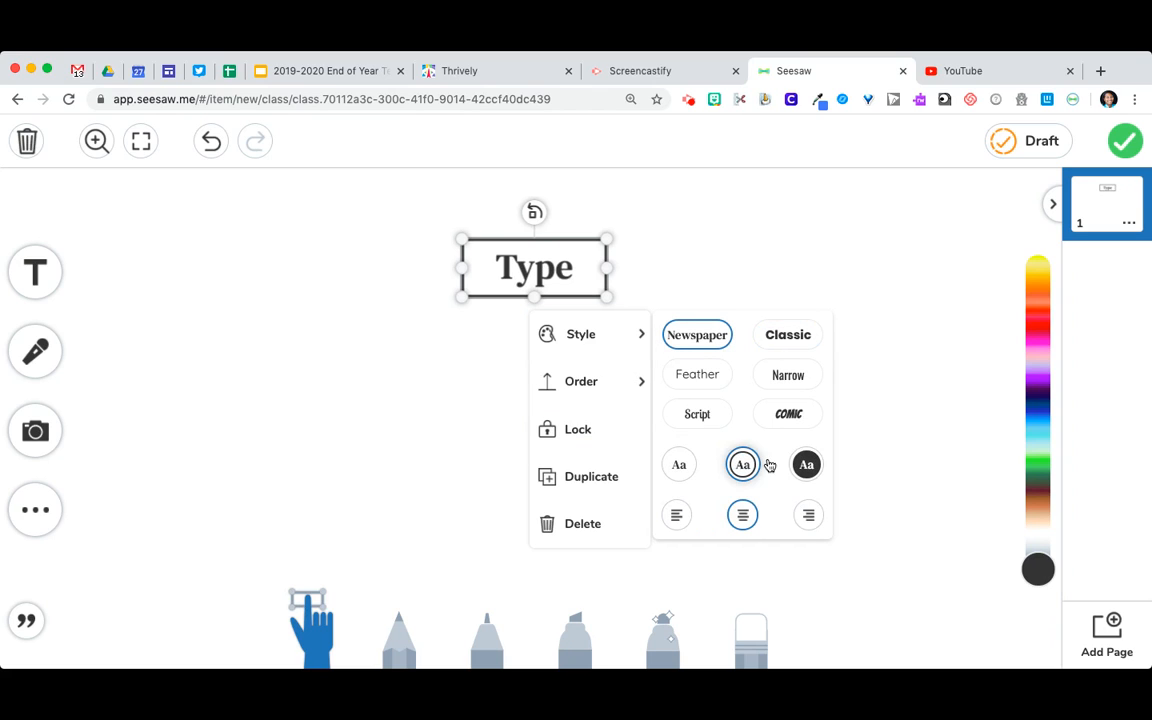
left_click(806, 465)
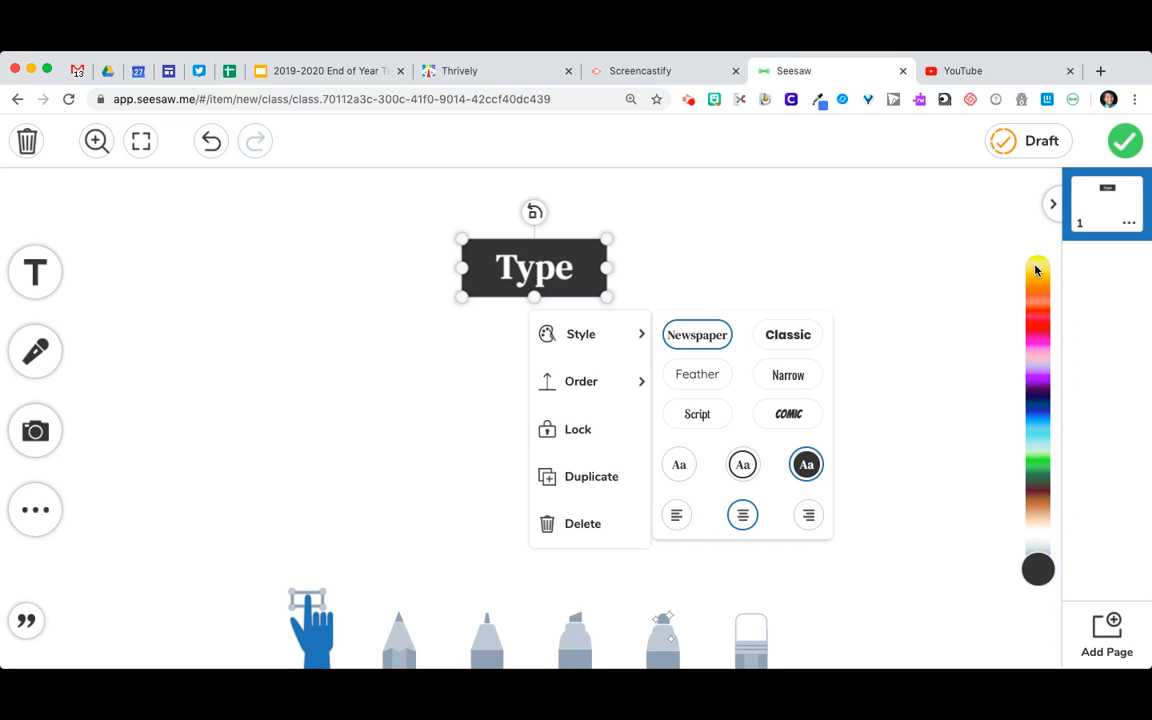
left_click(1036, 269)
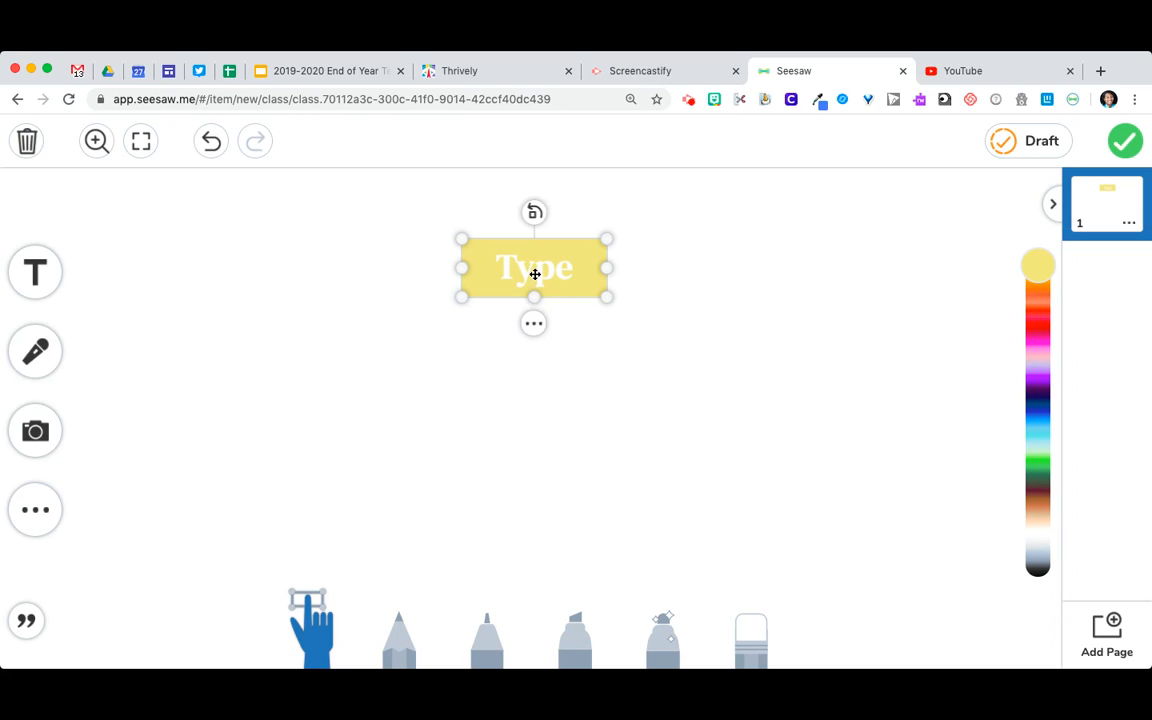
left_click_drag(535, 270, 233, 220)
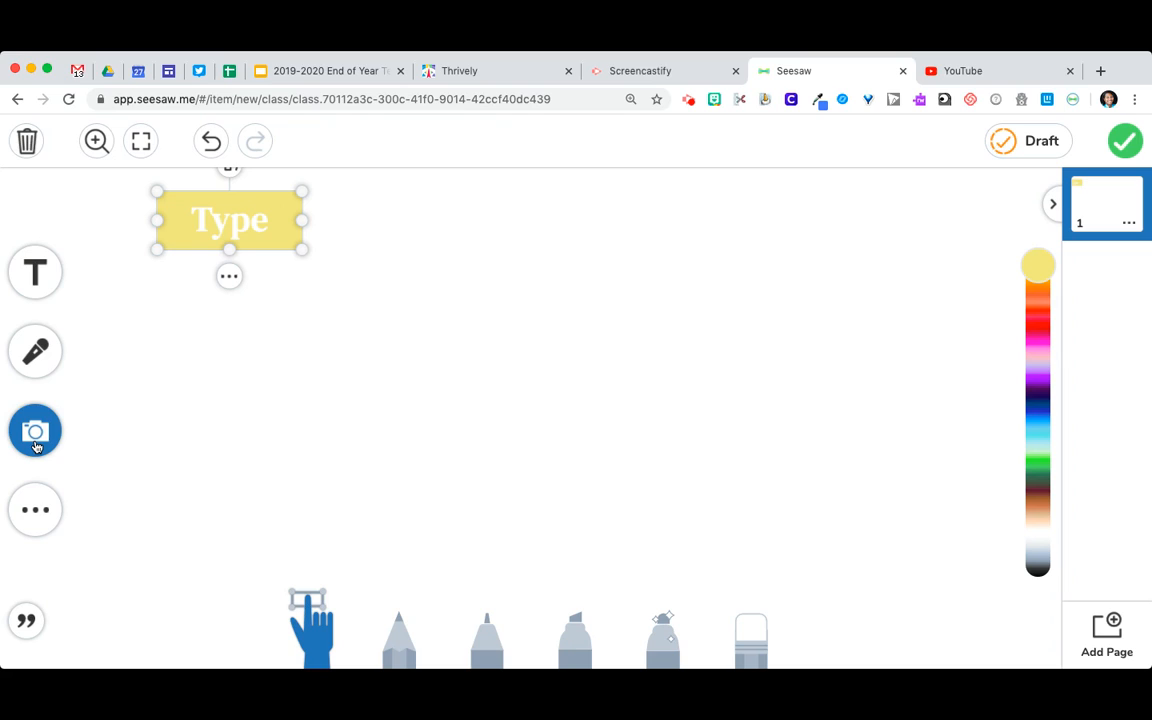
Insert the yellow hexagon from the shapes library onto the canvas
left_click(30, 518)
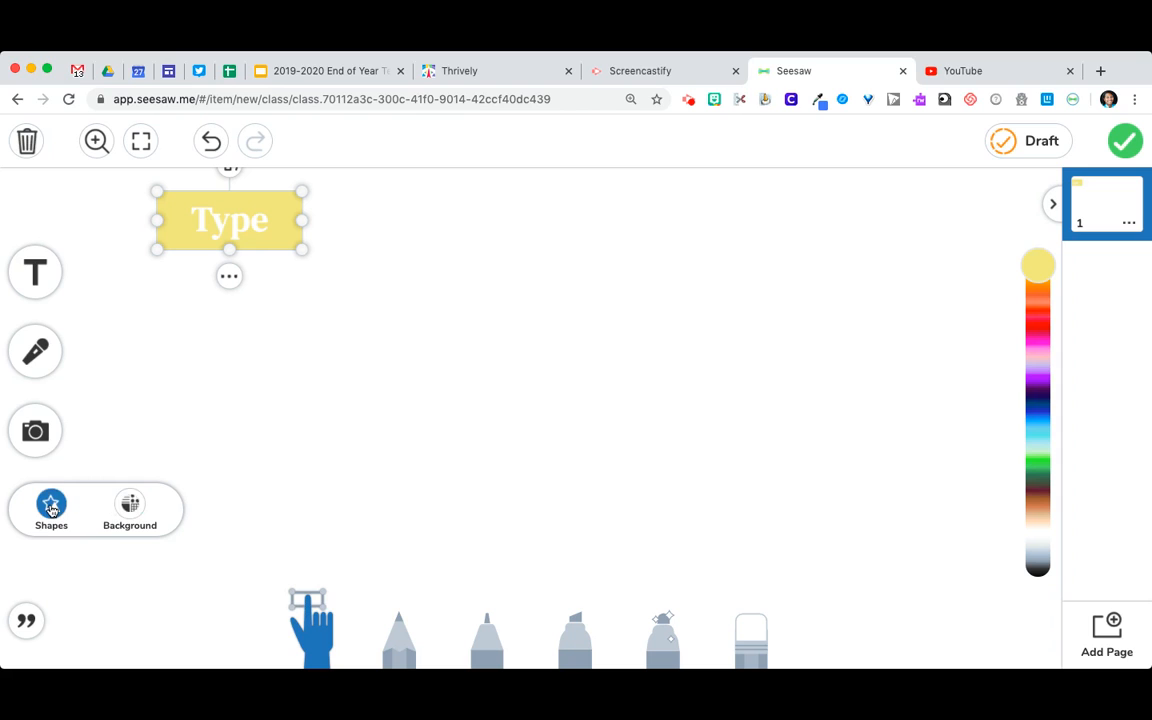
left_click(52, 505)
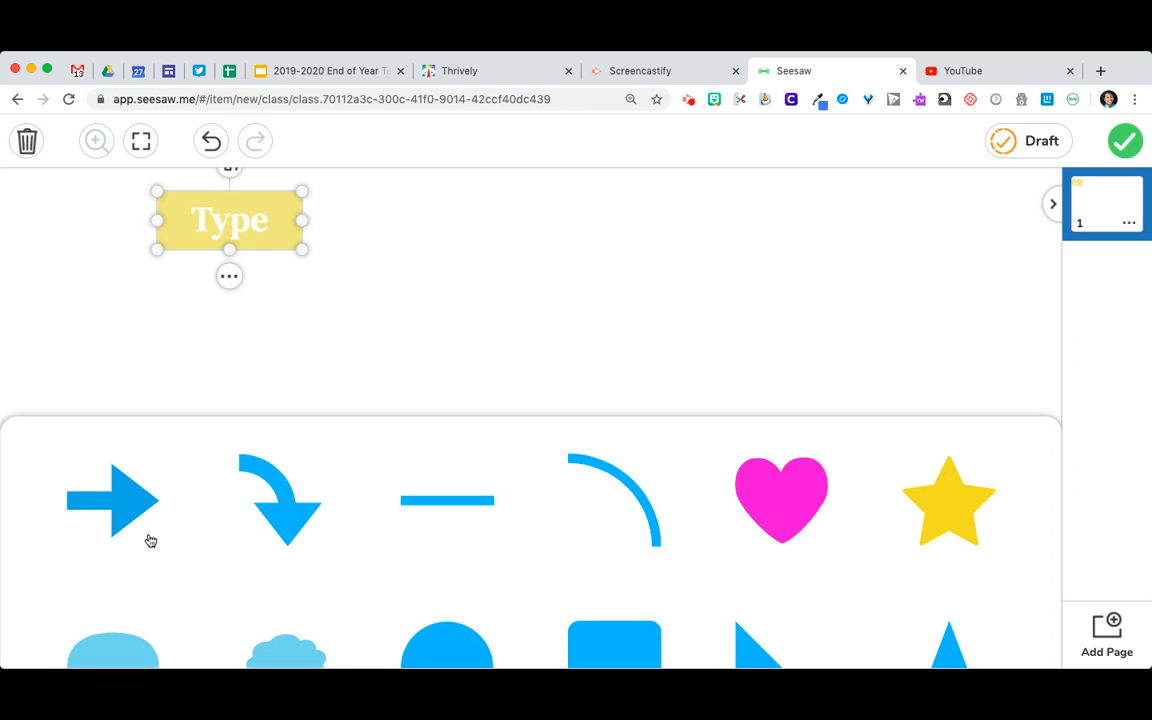
scroll(149, 540, "down", 3)
scroll(149, 540, "down", 6)
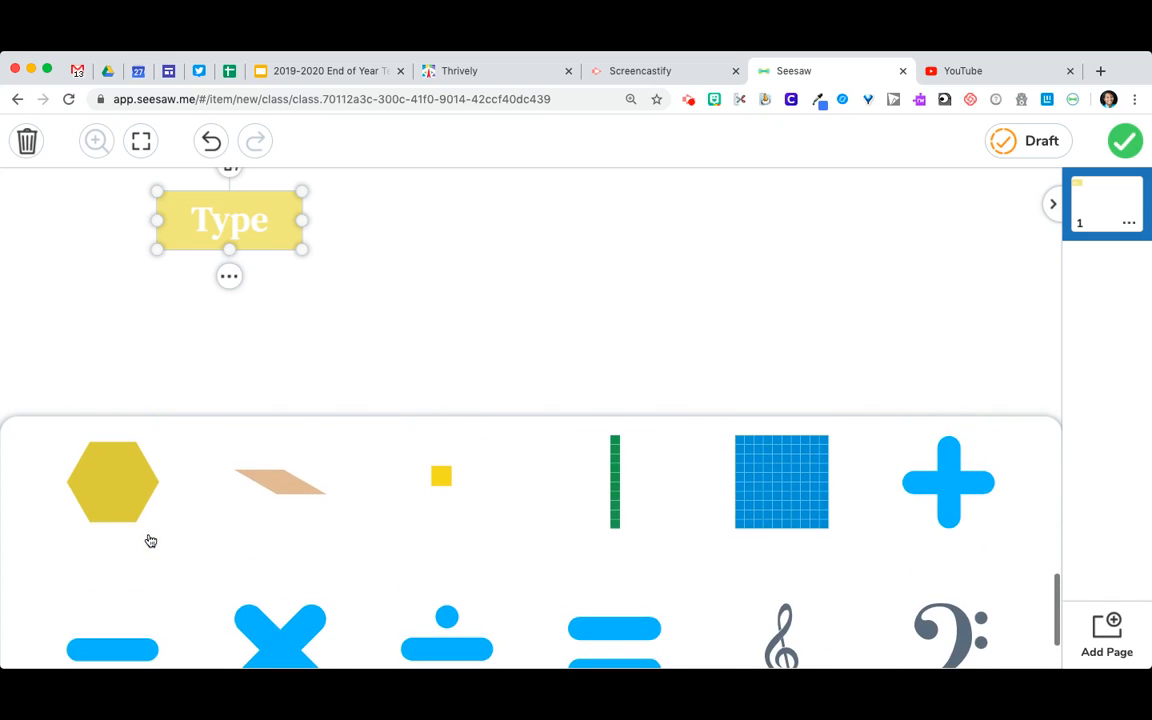
left_click(106, 490)
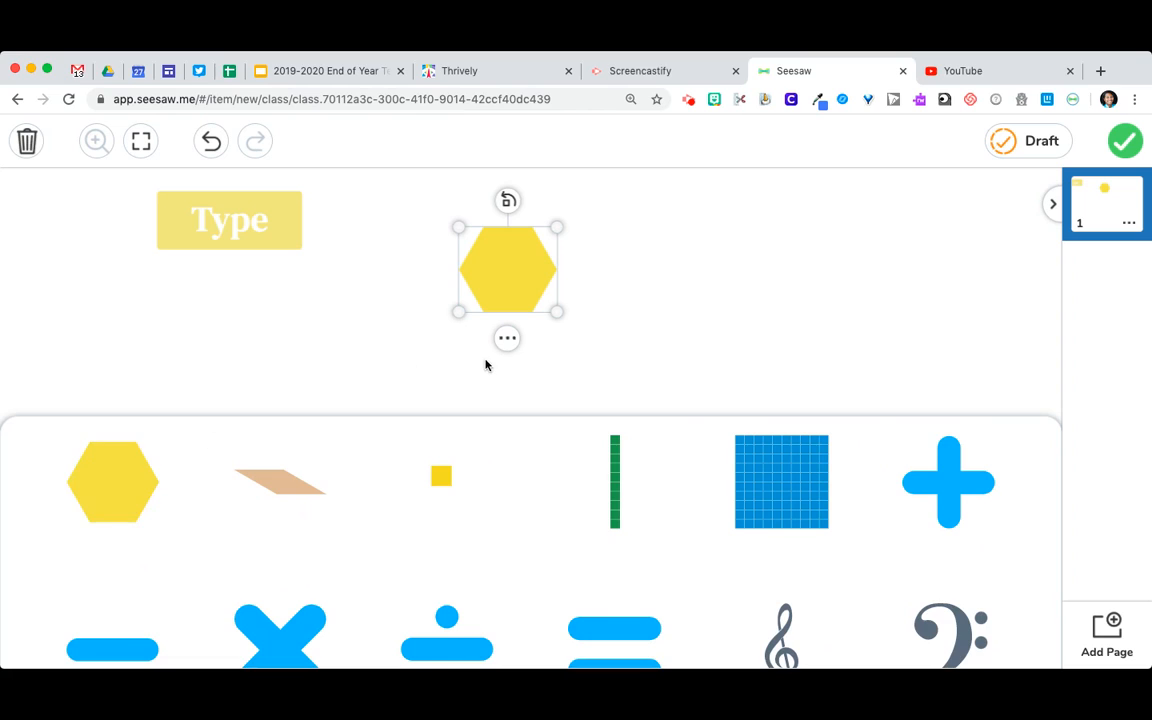
left_click(610, 366)
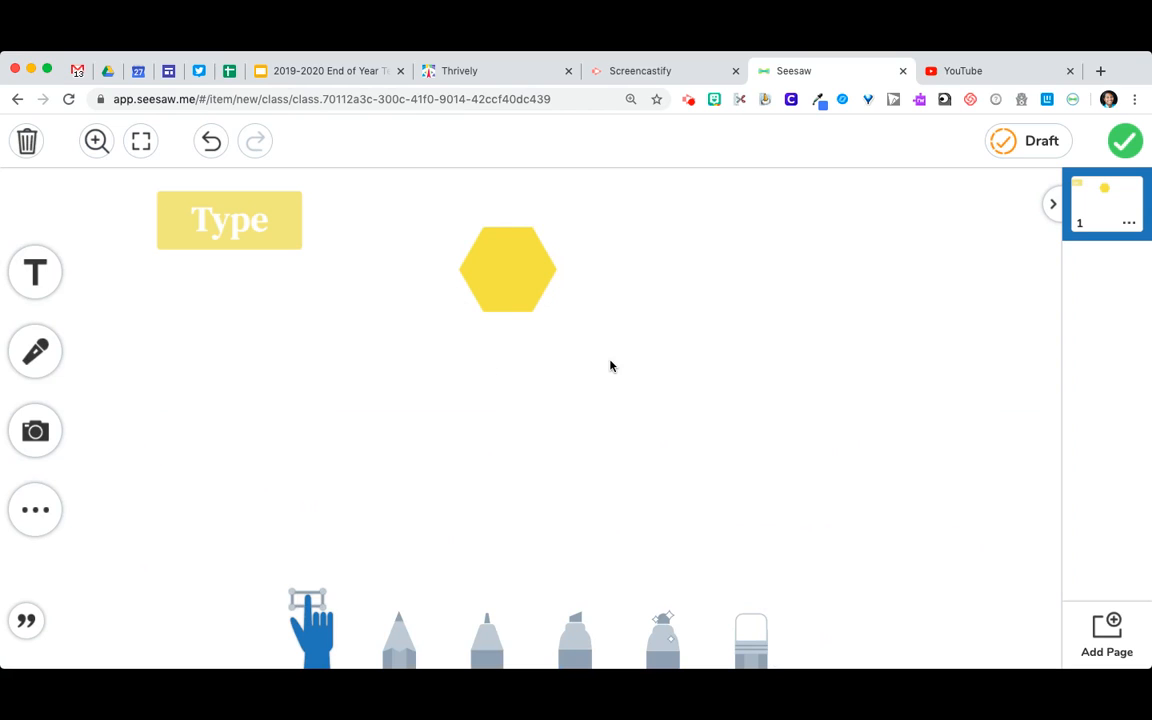
Enlarge the hexagon slightly and recolor it bright pink
left_click(514, 272)
mouse_move(458, 310)
left_mouse_down()
mouse_move(265, 460)
mouse_move(449, 333)
left_mouse_up()
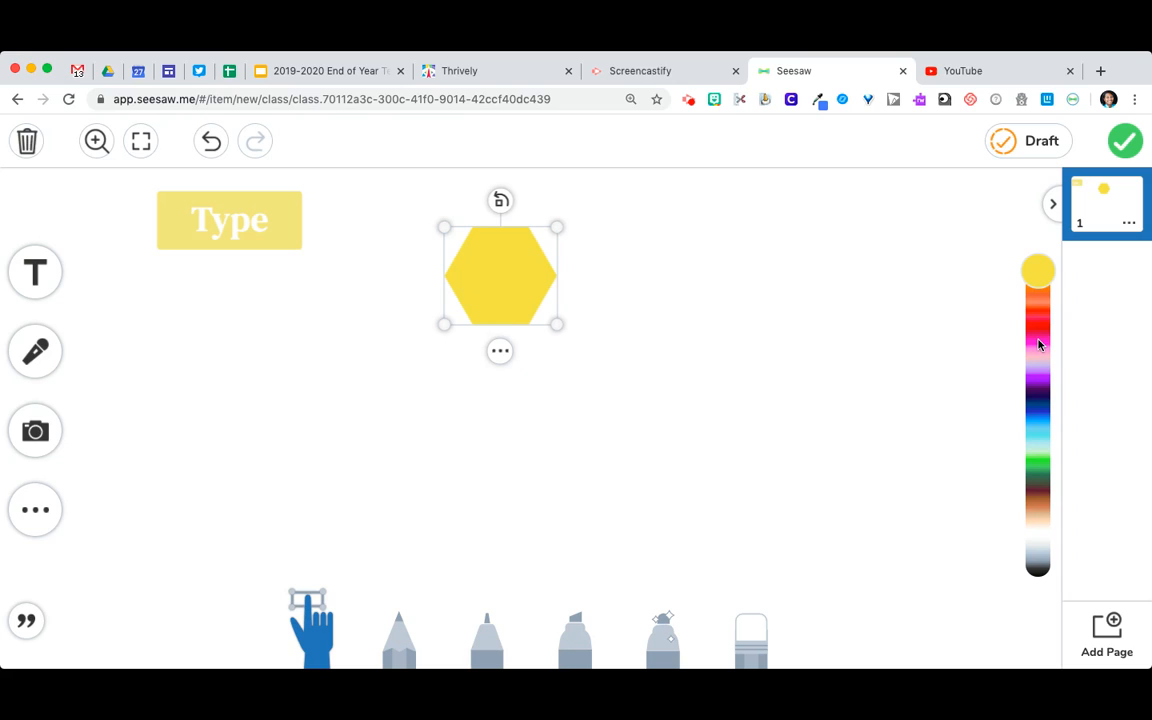
left_click(1038, 344)
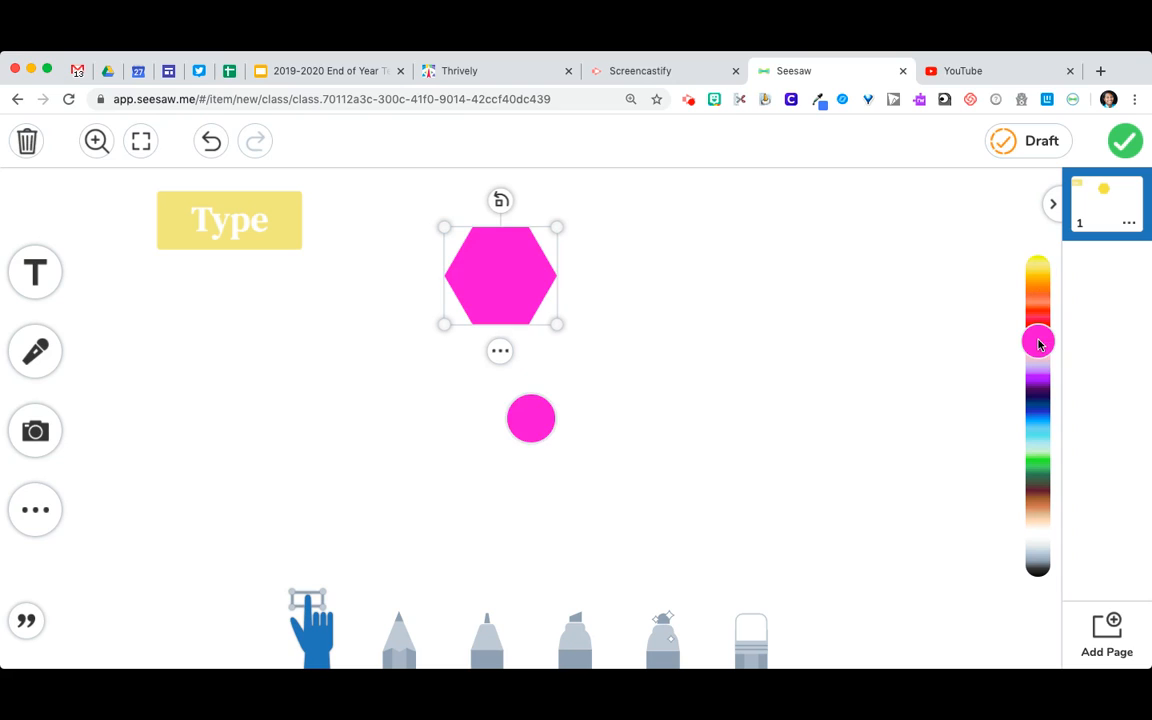
left_click(500, 350)
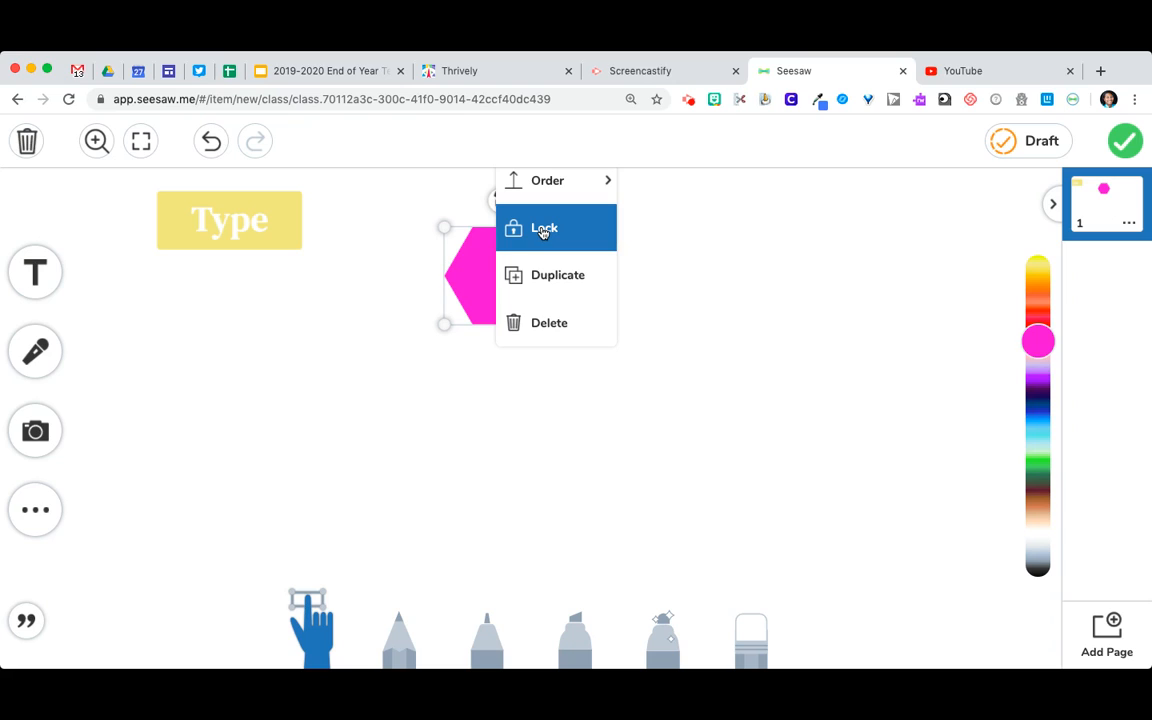
Set the page background to the turquoise-to-dark-blue gradient
left_click(36, 510)
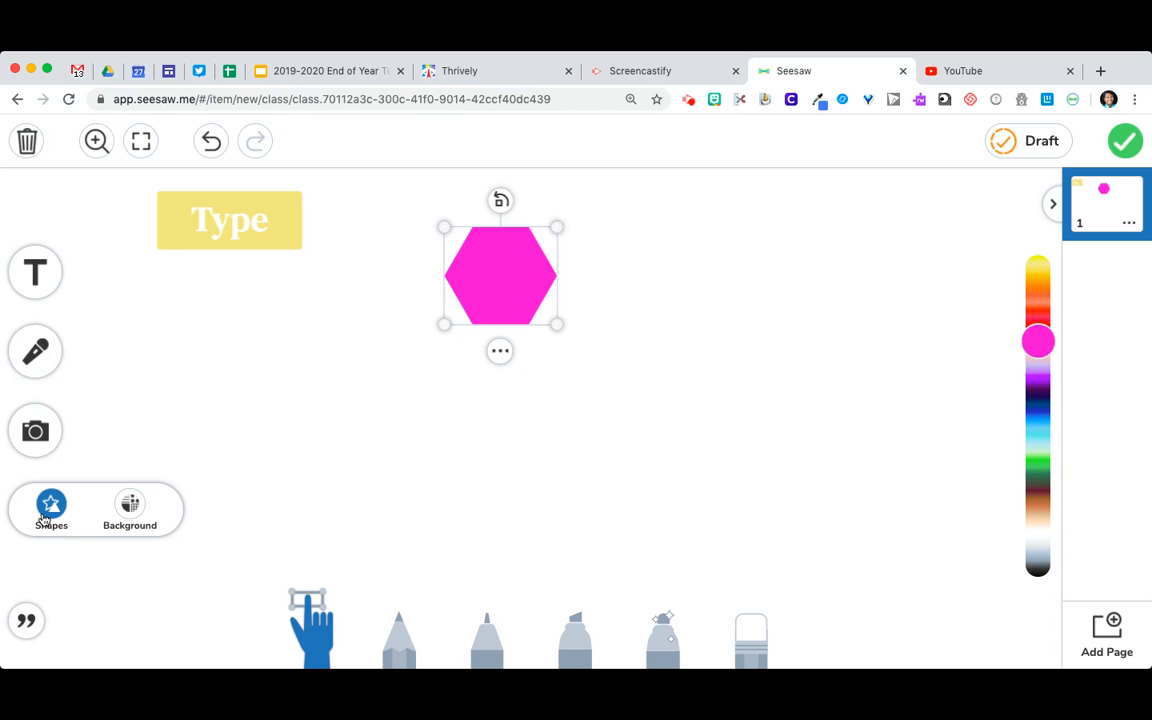
left_click(129, 504)
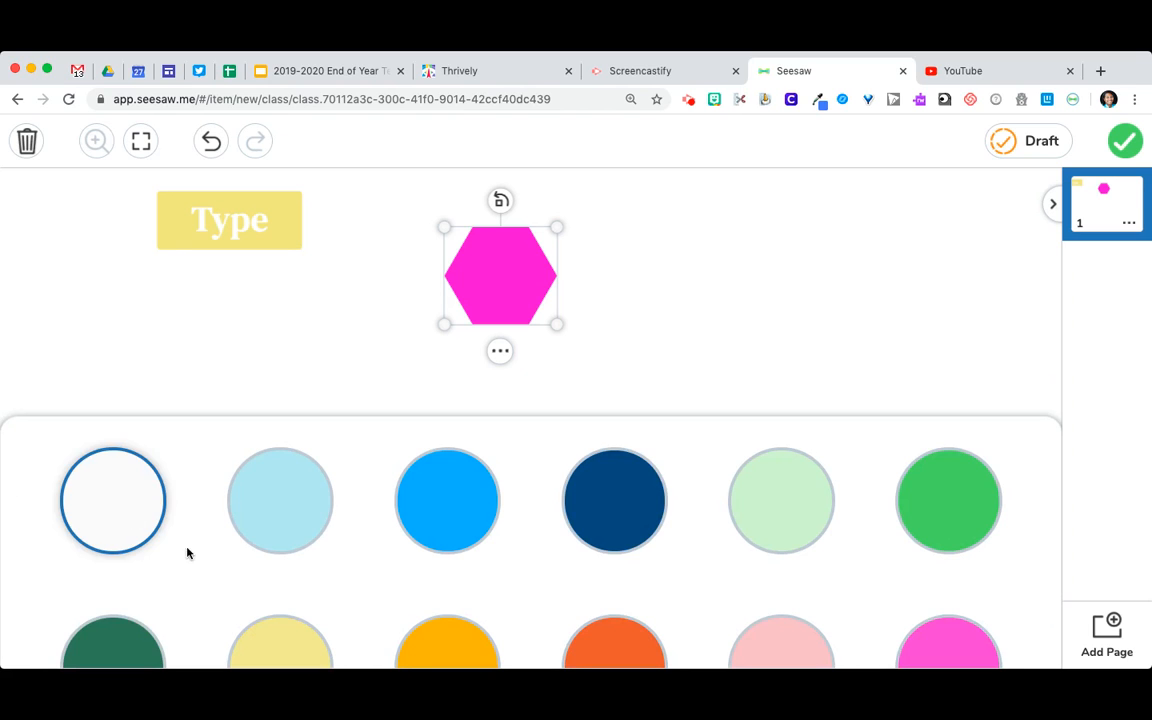
scroll(202, 568, "down", 2)
scroll(202, 568, "down", 3)
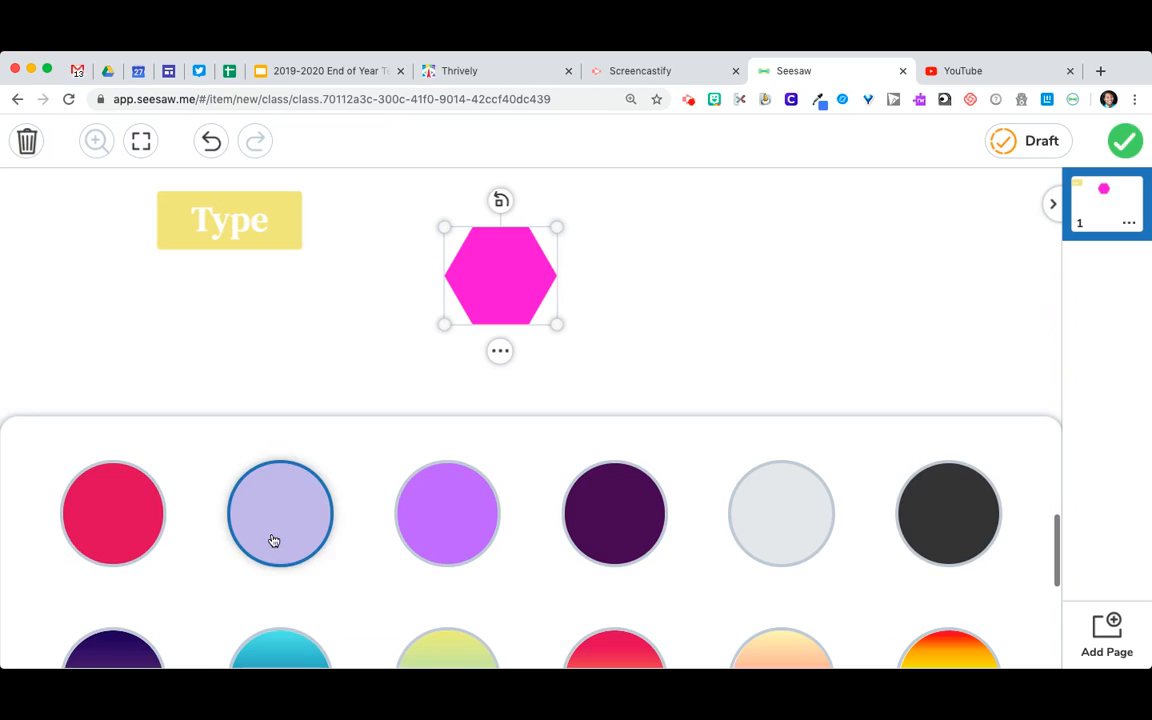
left_click(262, 645)
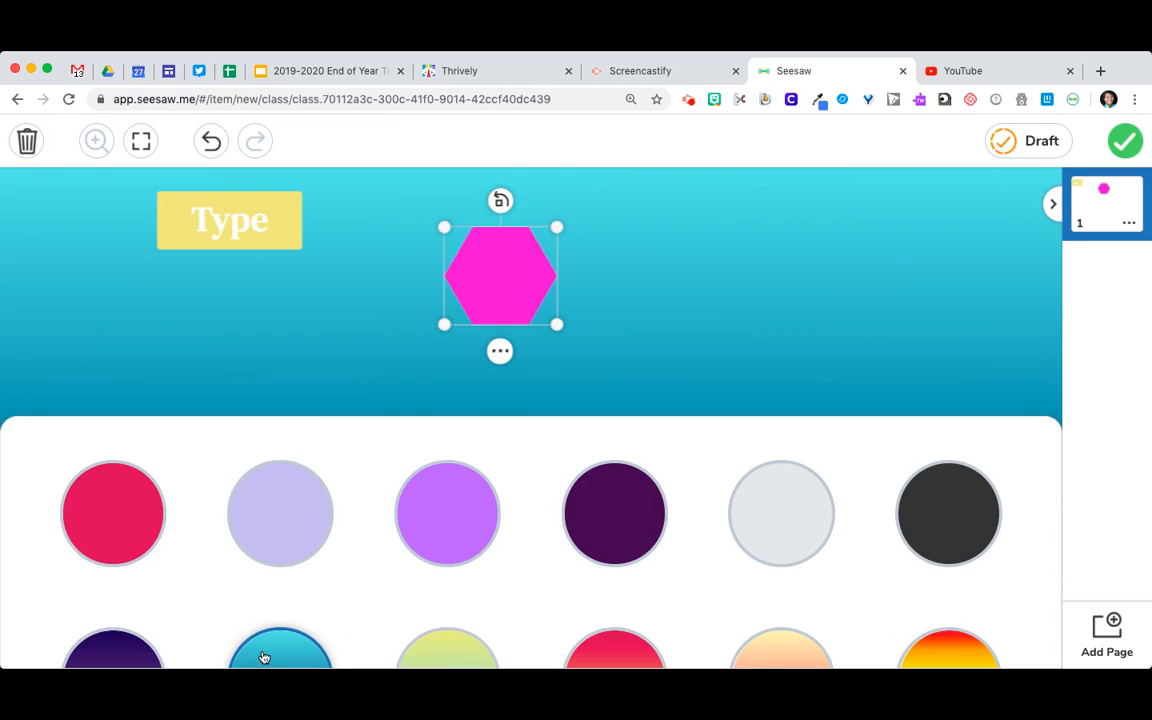
left_click(316, 387)
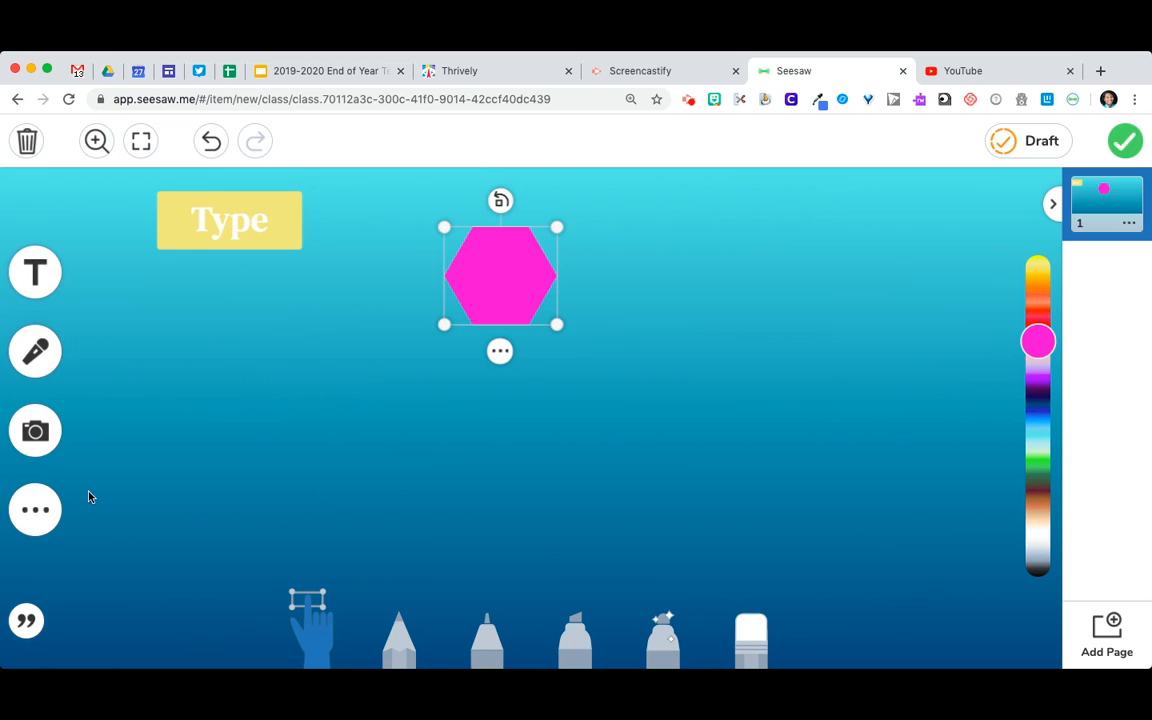
View the voice and text caption options for the page
left_click(27, 622)
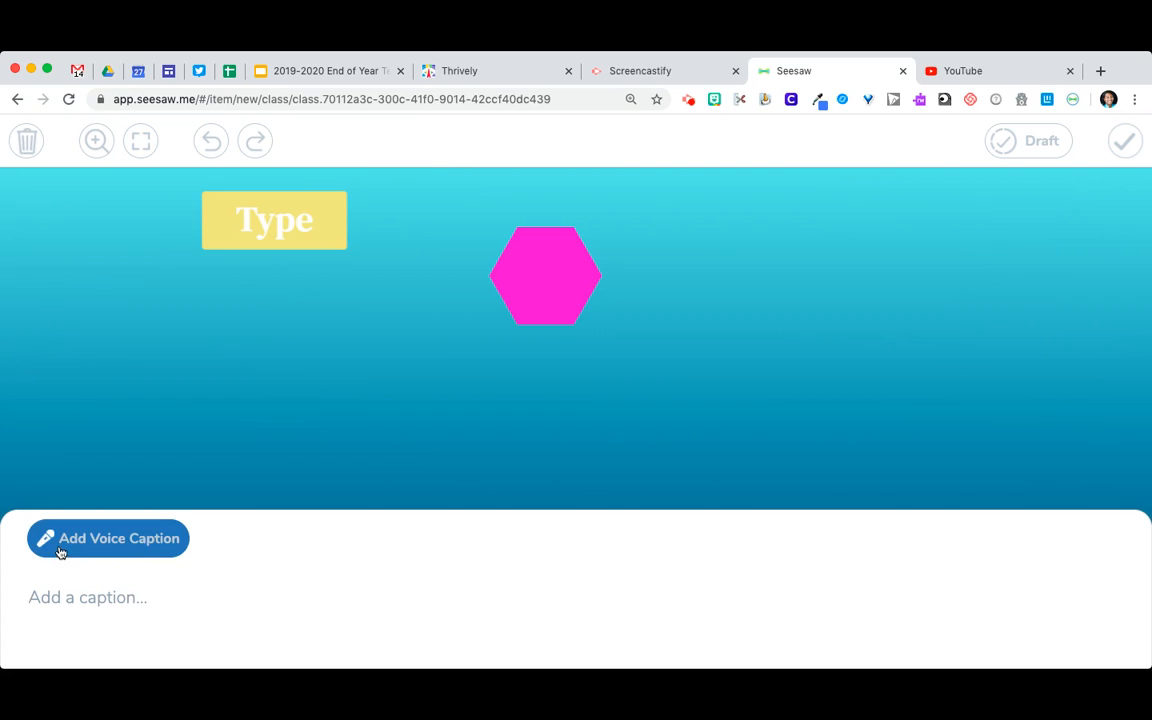
left_click(206, 418)
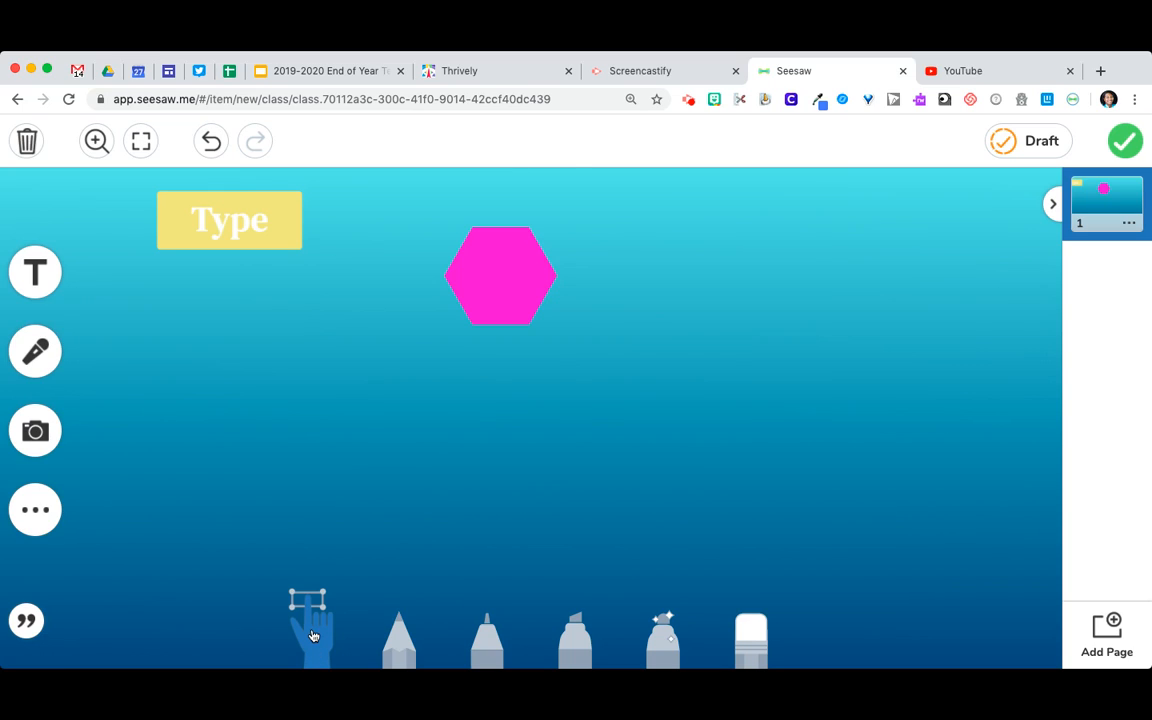
Move the pink hexagon slightly upward, and undo the empty text box added over it
left_click(517, 268)
mouse_move(517, 268)
left_mouse_down()
mouse_move(22, 450)
mouse_move(440, 327)
mouse_move(303, 301)
mouse_move(527, 273)
mouse_move(516, 245)
left_mouse_up()
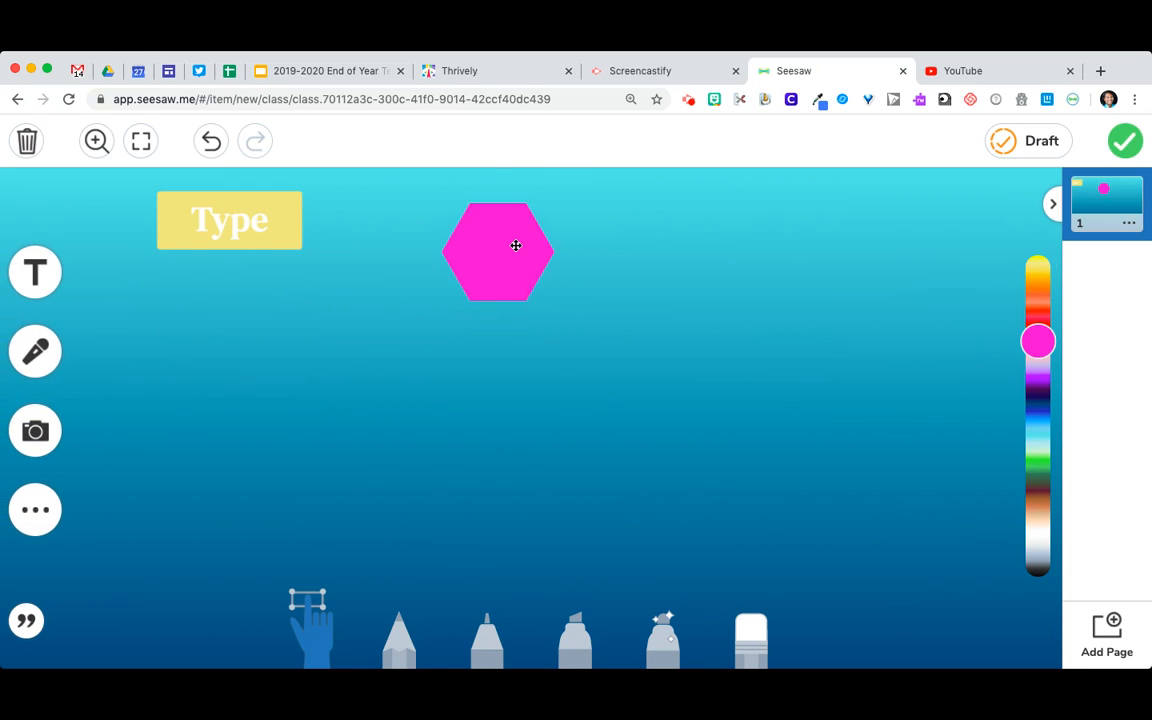
double_click(516, 245)
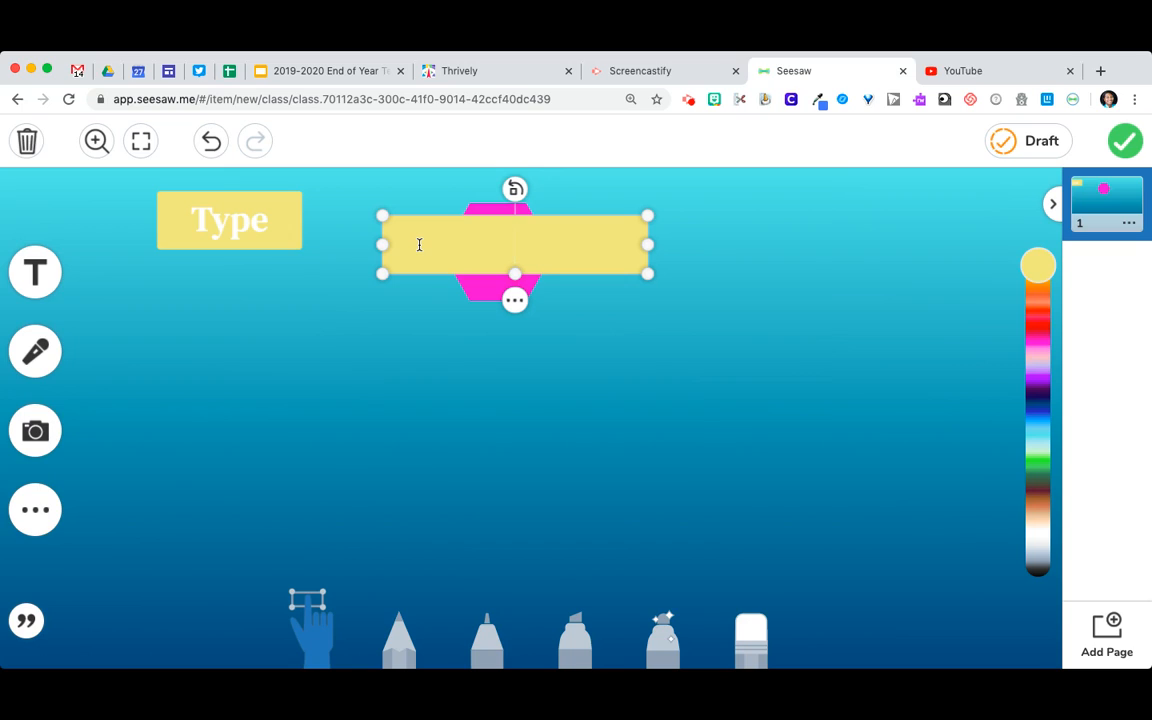
left_click(210, 143)
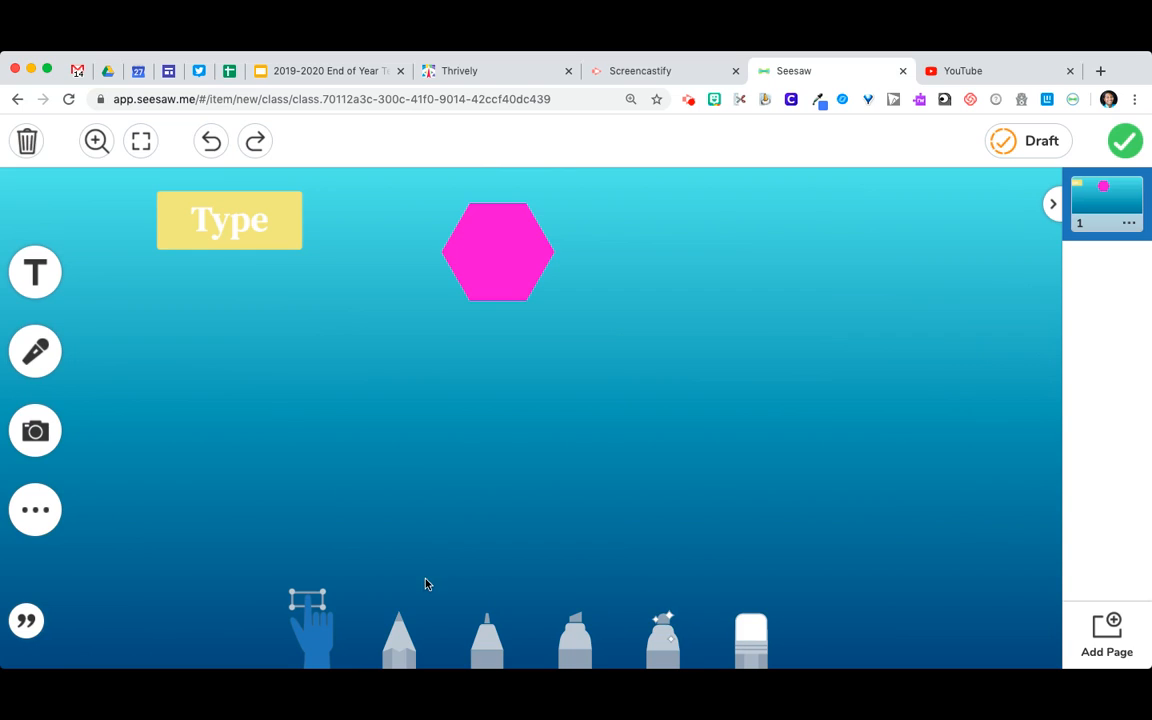
Handwrite "2 + 2 = 4" below the hexagon using the pencil in dark red
left_click(400, 624)
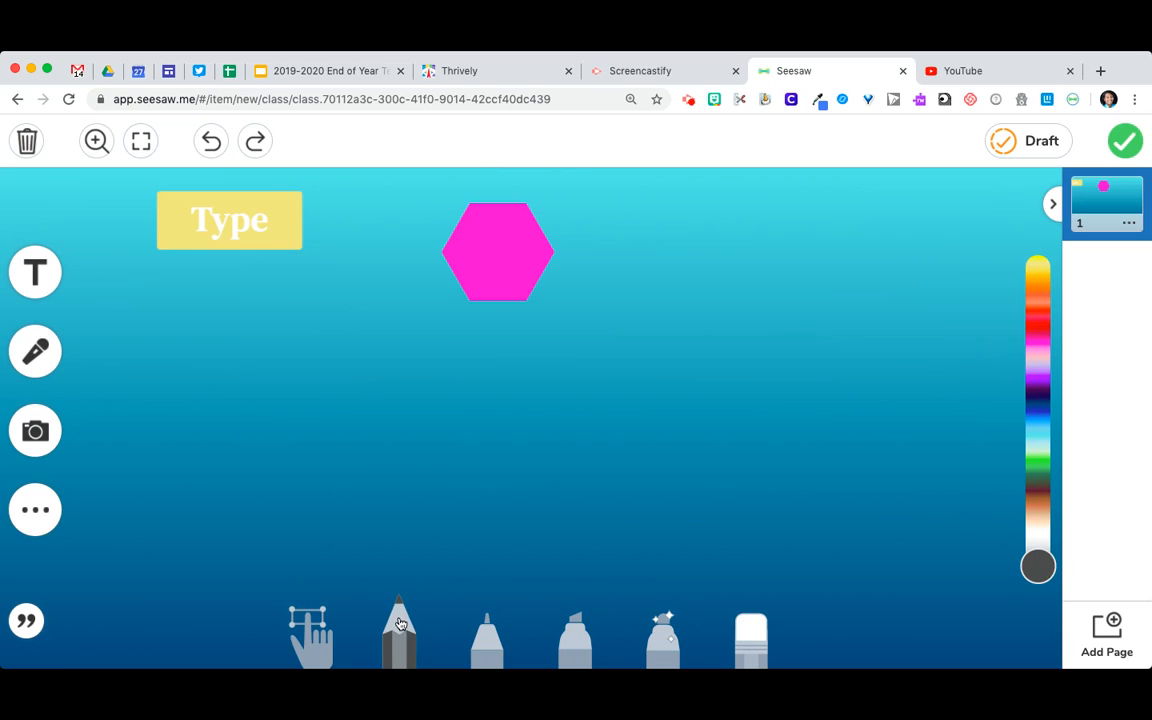
left_click(1036, 496)
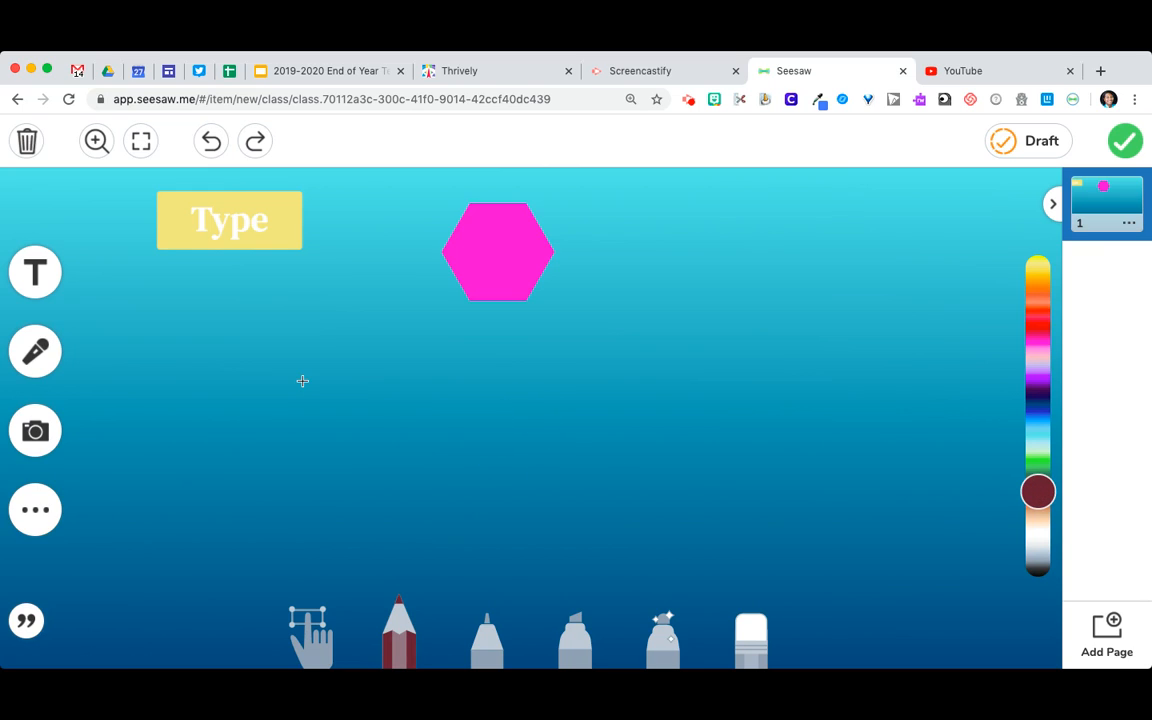
mouse_move(302, 381)
left_mouse_down()
mouse_move(424, 393)
mouse_move(363, 465)
mouse_move(329, 473)
mouse_move(453, 471)
left_mouse_up()
mouse_move(486, 393)
left_mouse_down()
mouse_move(484, 430)
mouse_move(496, 414)
mouse_move(594, 386)
mouse_move(527, 465)
mouse_move(591, 467)
left_mouse_up()
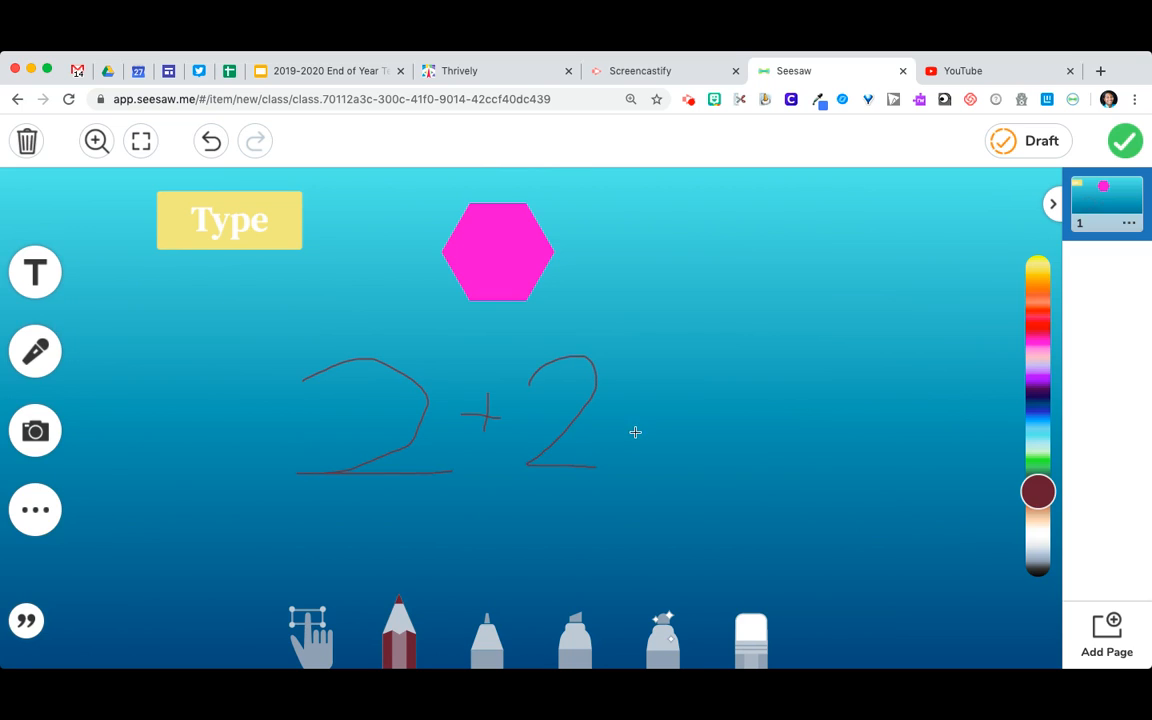
mouse_move(633, 422)
left_mouse_down()
mouse_move(653, 424)
mouse_move(656, 410)
left_mouse_up()
mouse_move(686, 363)
left_mouse_down()
mouse_move(688, 424)
mouse_move(743, 422)
left_mouse_up()
left_click_drag(745, 361, 731, 476)
Set the pencil to its thickest stroke and handwrite "2 +" beneath the equation
left_click(399, 613)
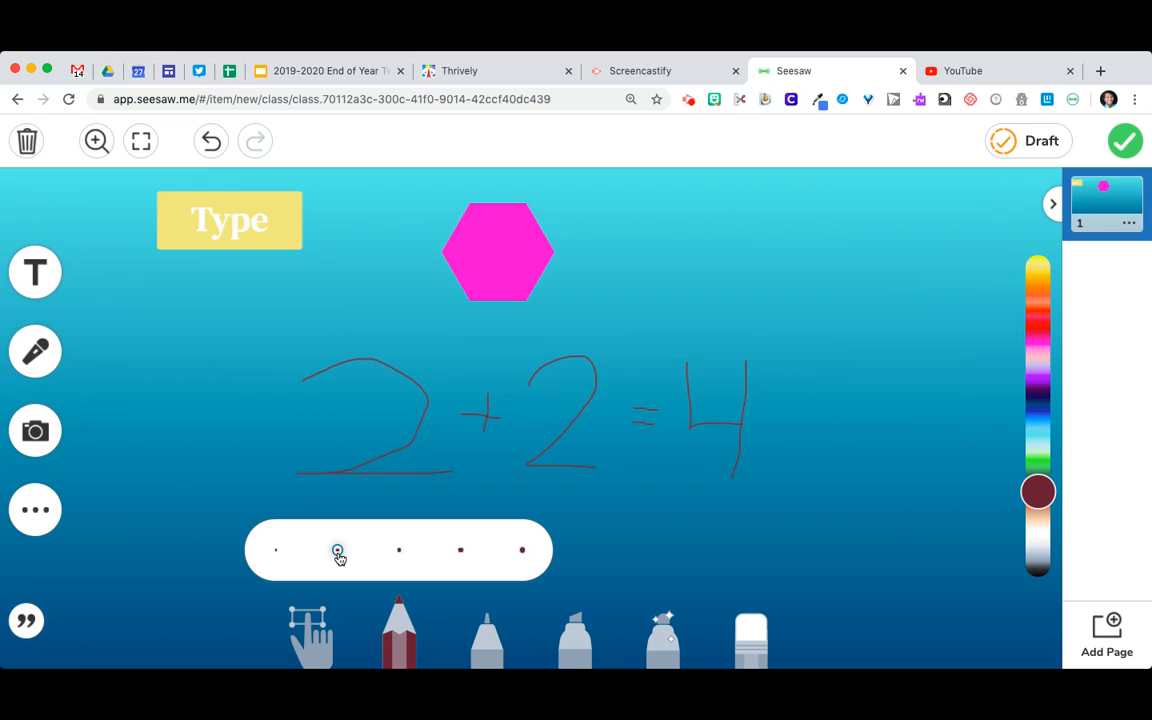
left_click(522, 550)
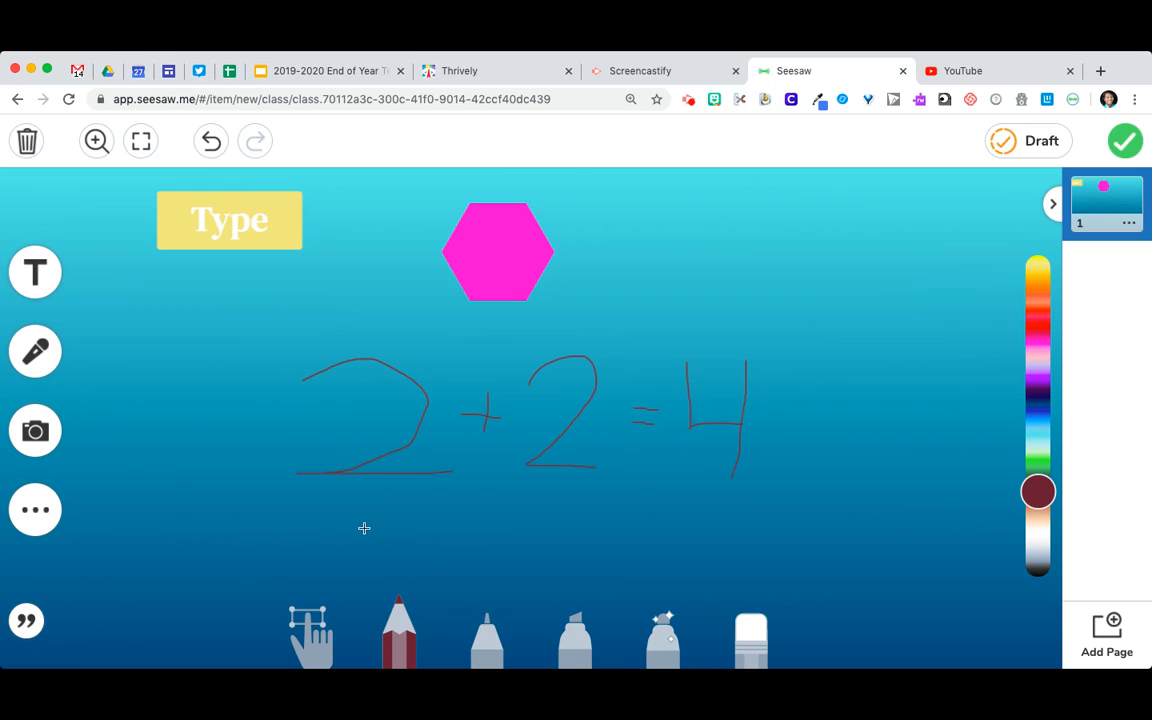
left_click_drag(350, 519, 377, 509)
mouse_move(398, 558)
left_mouse_down()
mouse_move(334, 585)
mouse_move(421, 580)
left_mouse_up()
left_click_drag(459, 535, 456, 552)
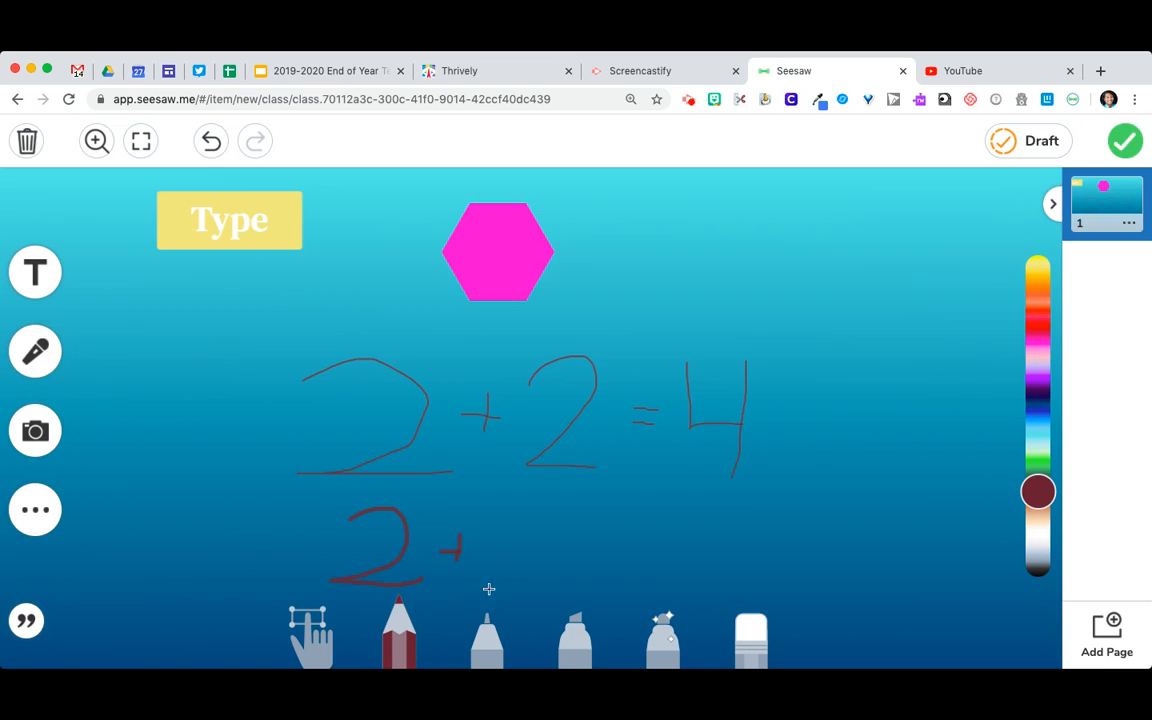
Handwrite "Hi" in bright red with the pen tool, beside the hexagon and above the equation
left_click(488, 627)
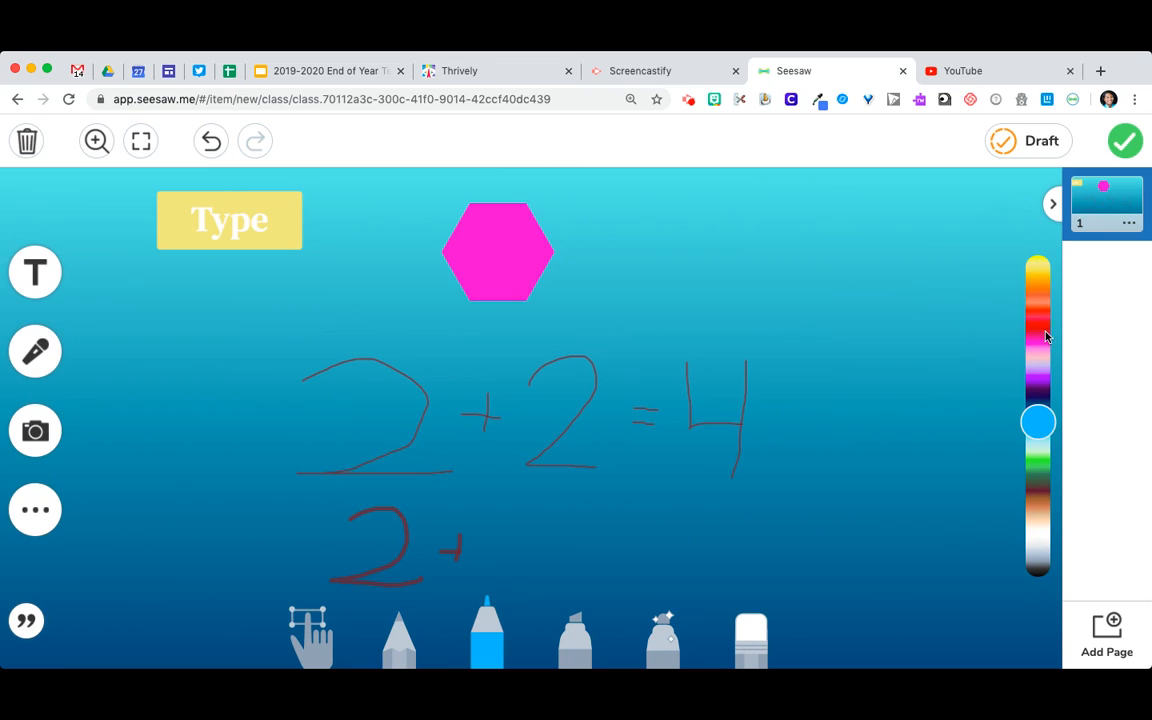
left_click(1038, 327)
mouse_move(708, 213)
left_mouse_down()
mouse_move(703, 295)
mouse_move(745, 255)
left_mouse_up()
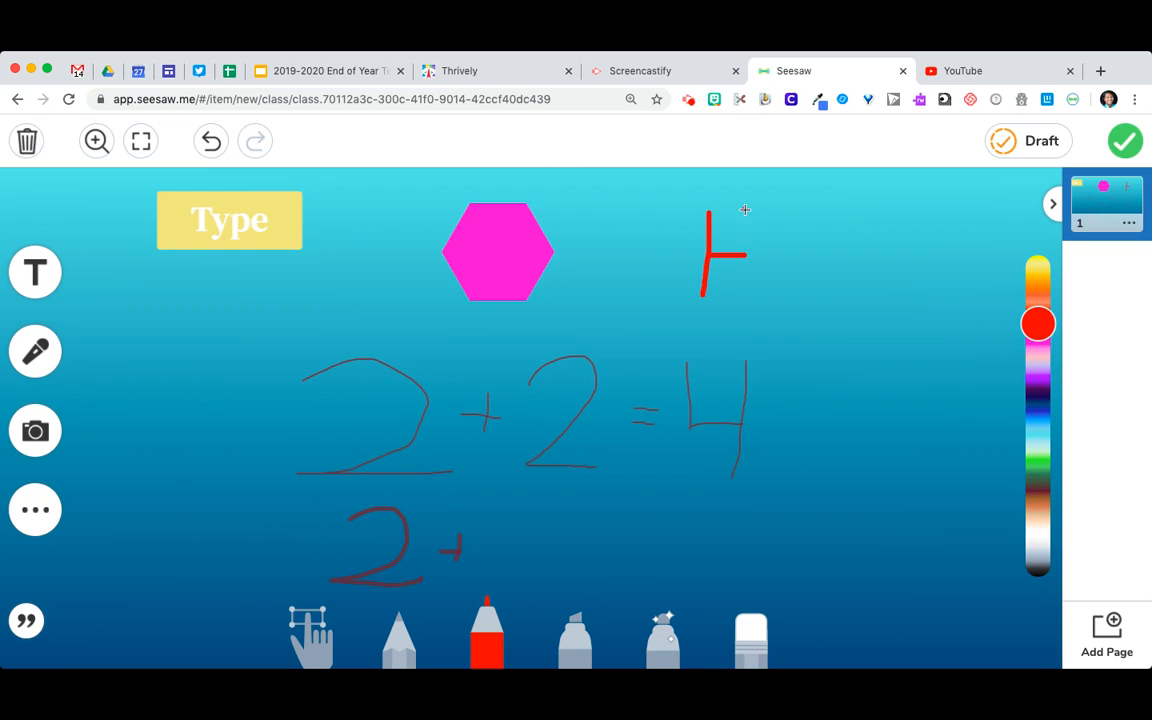
mouse_move(745, 210)
left_mouse_down()
mouse_move(740, 293)
mouse_move(762, 265)
mouse_move(763, 288)
left_mouse_up()
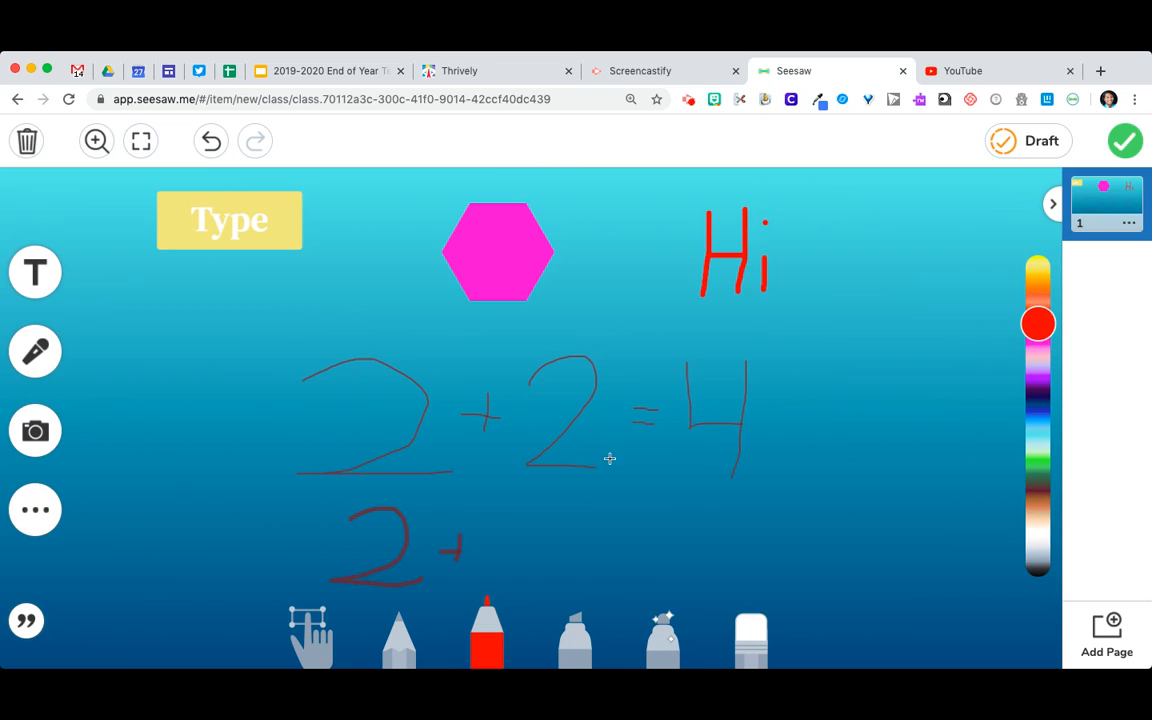
Set the pen to its second-thickest stroke and draw a red exclamation mark after "Hi"
left_click(487, 622)
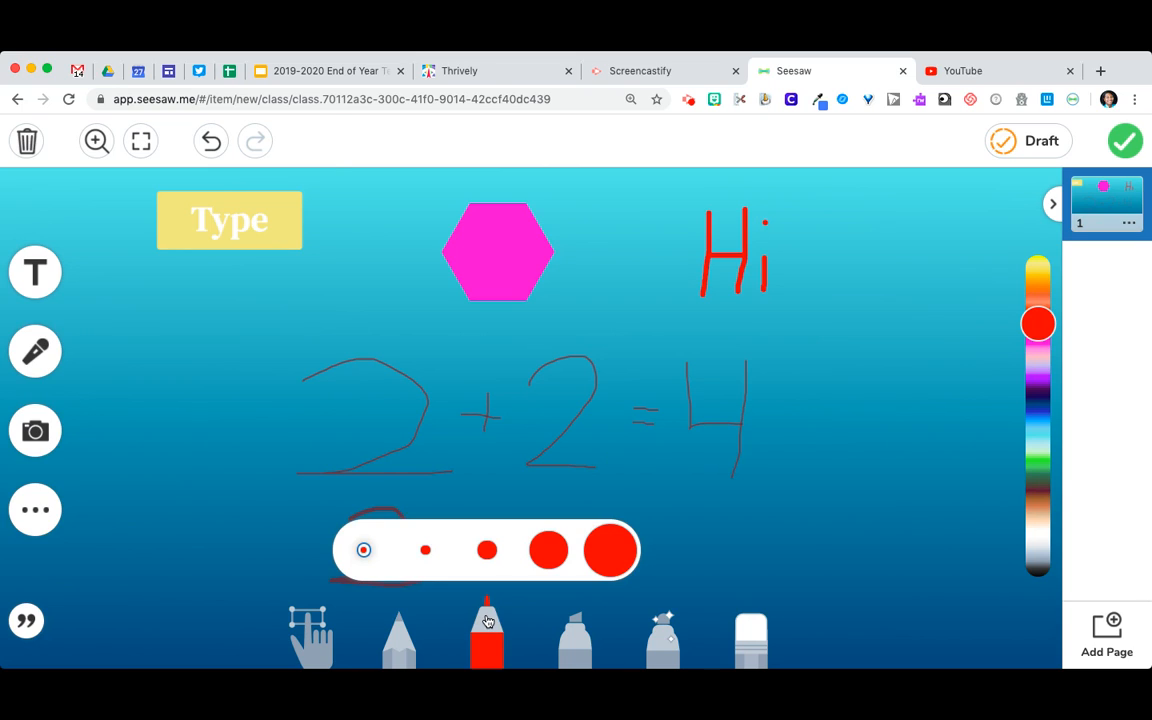
left_click(549, 549)
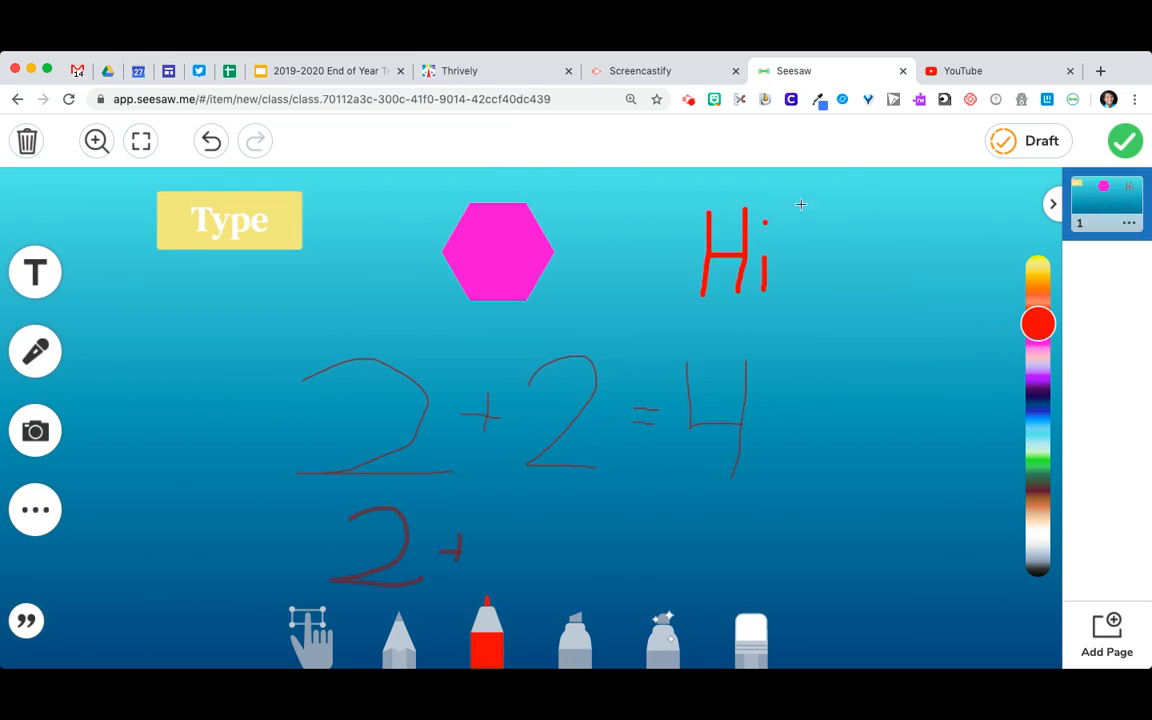
left_click_drag(801, 204, 805, 272)
left_click(801, 320)
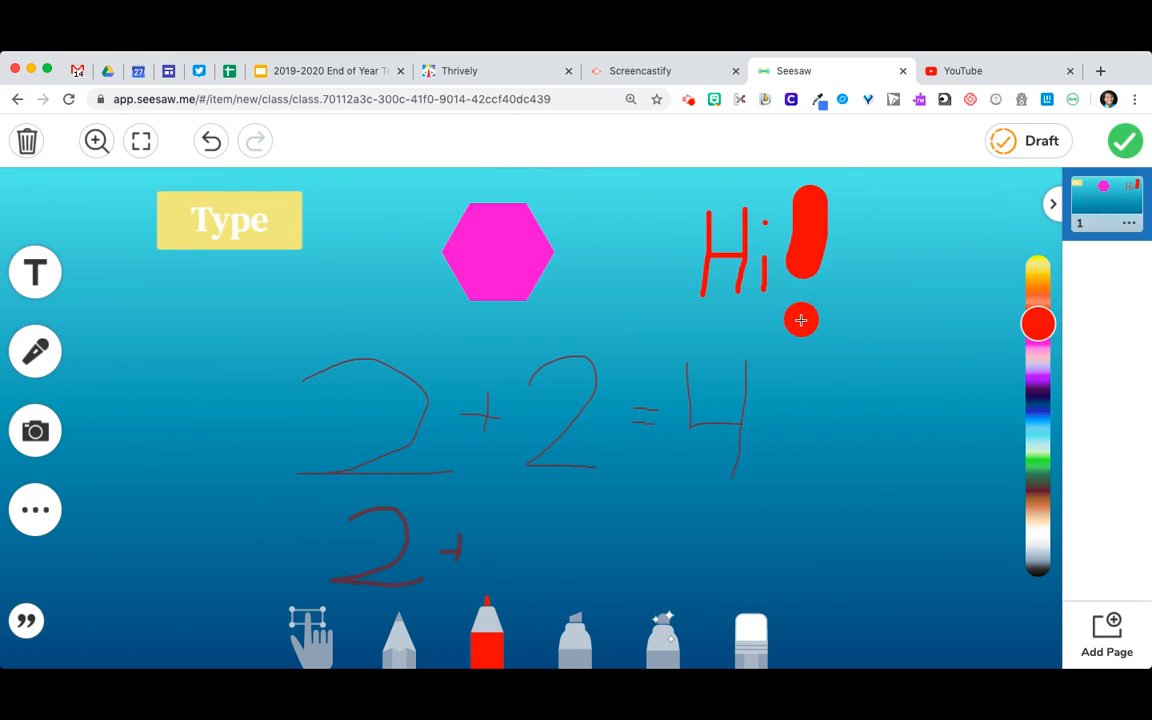
Highlight the upper part of "Hi" with two yellow highlighter strokes and the middle of the hexagon with one
left_click(578, 625)
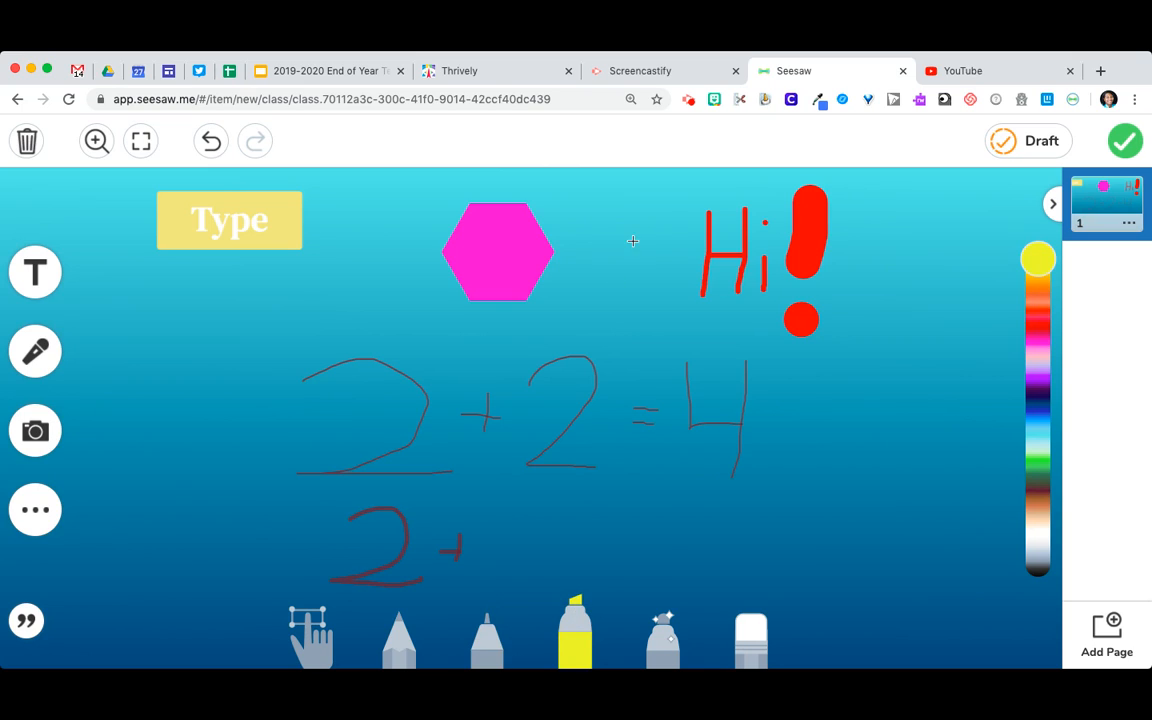
left_click_drag(662, 210, 795, 214)
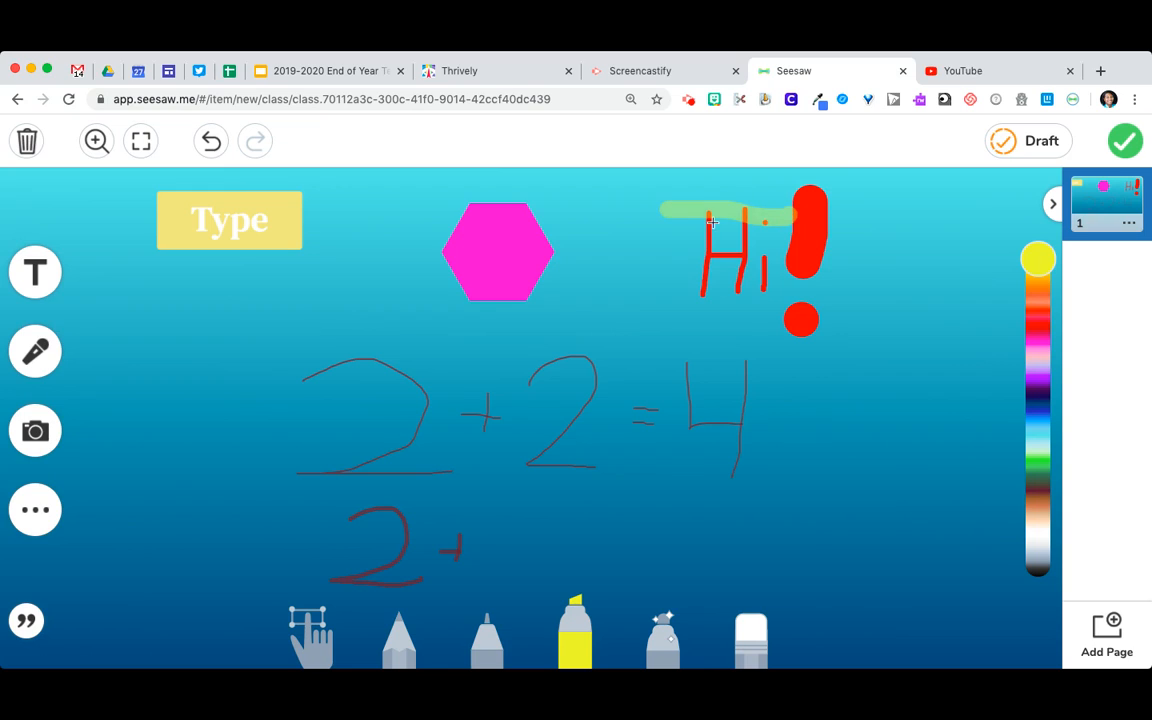
left_click_drag(666, 222, 768, 230)
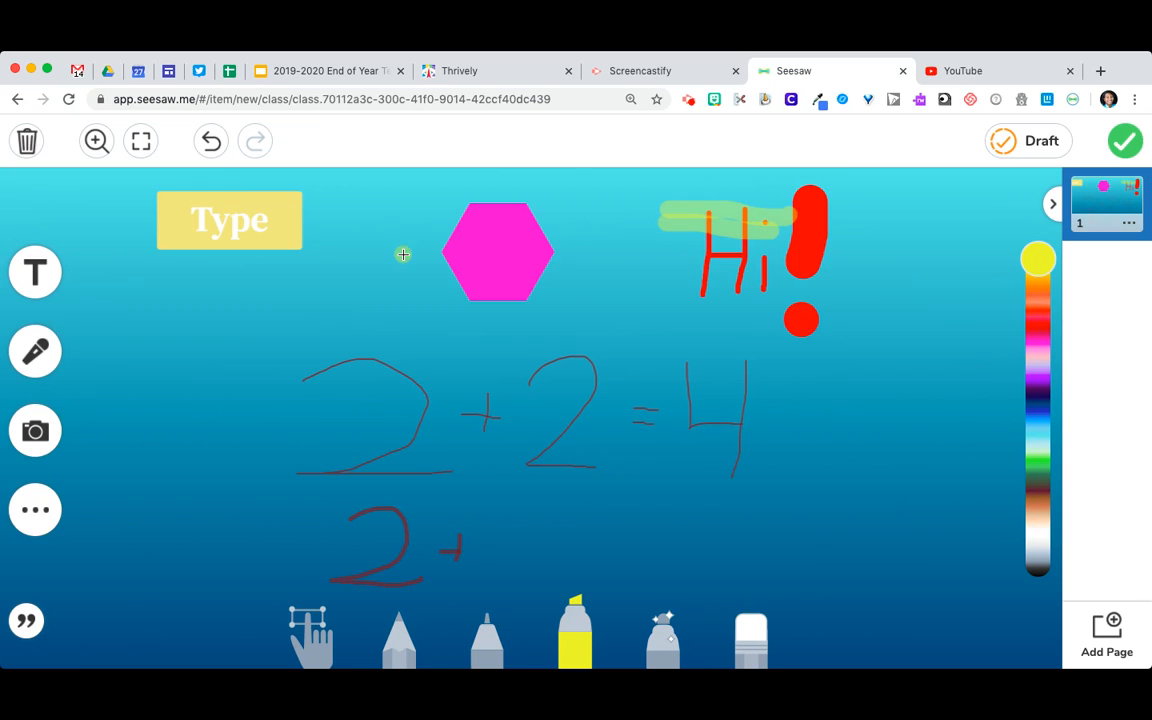
left_click_drag(401, 257, 585, 258)
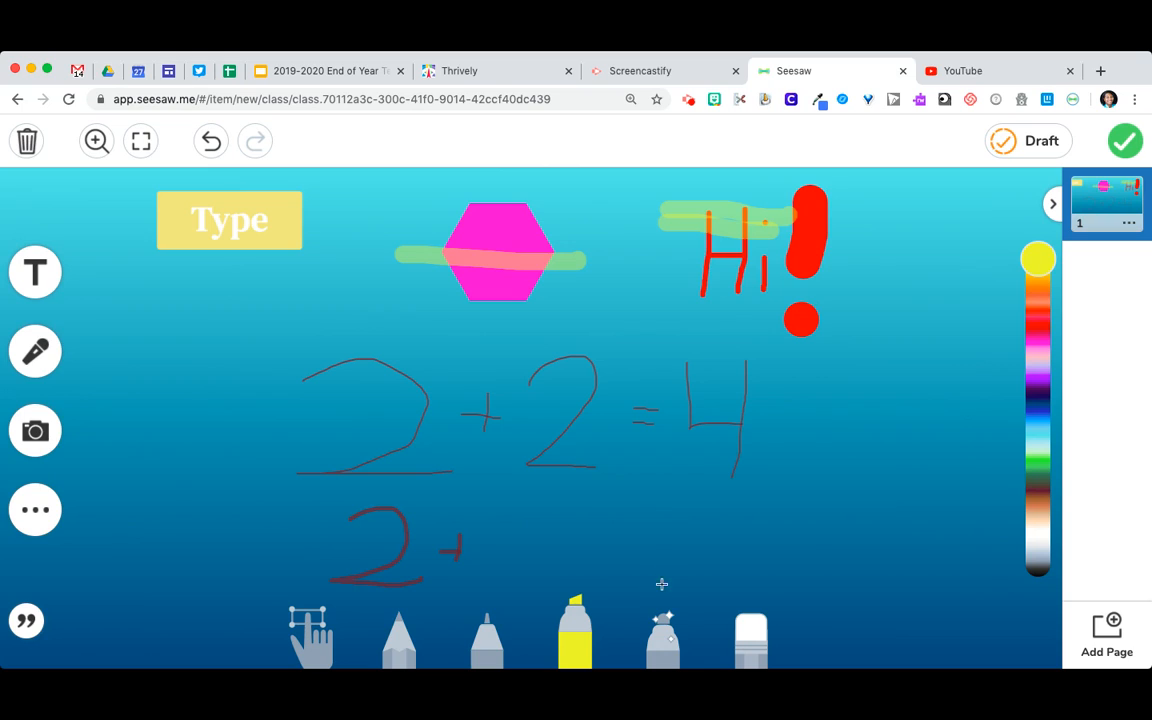
Draw a heart with the magenta glow pen beneath the "Type" label, beside the equation
left_click(663, 625)
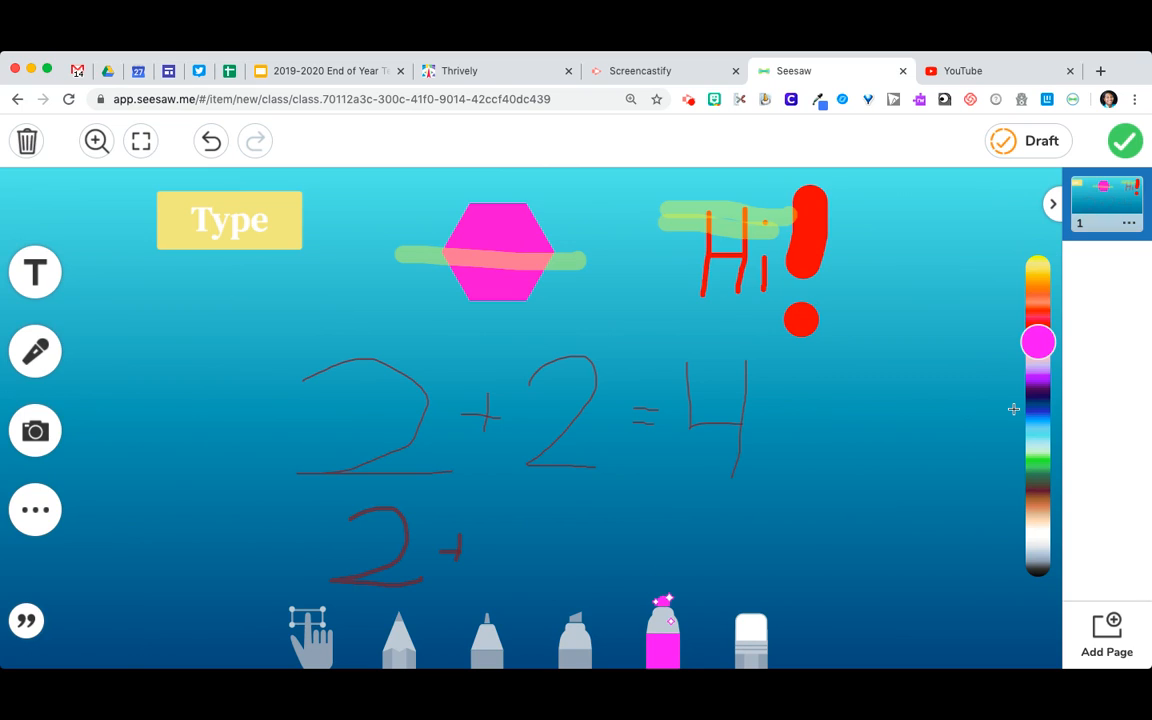
mouse_move(195, 345)
left_mouse_down()
mouse_move(152, 314)
mouse_move(199, 460)
left_mouse_up()
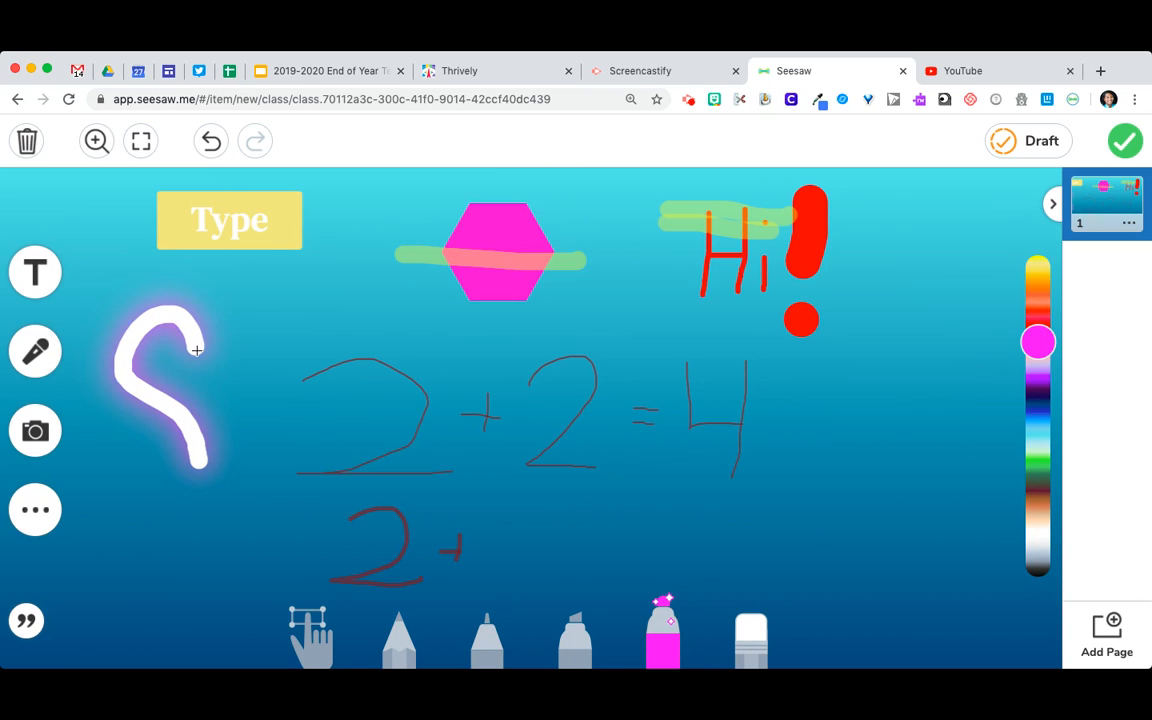
mouse_move(197, 349)
left_mouse_down()
mouse_move(215, 305)
mouse_move(265, 335)
mouse_move(202, 461)
left_mouse_up()
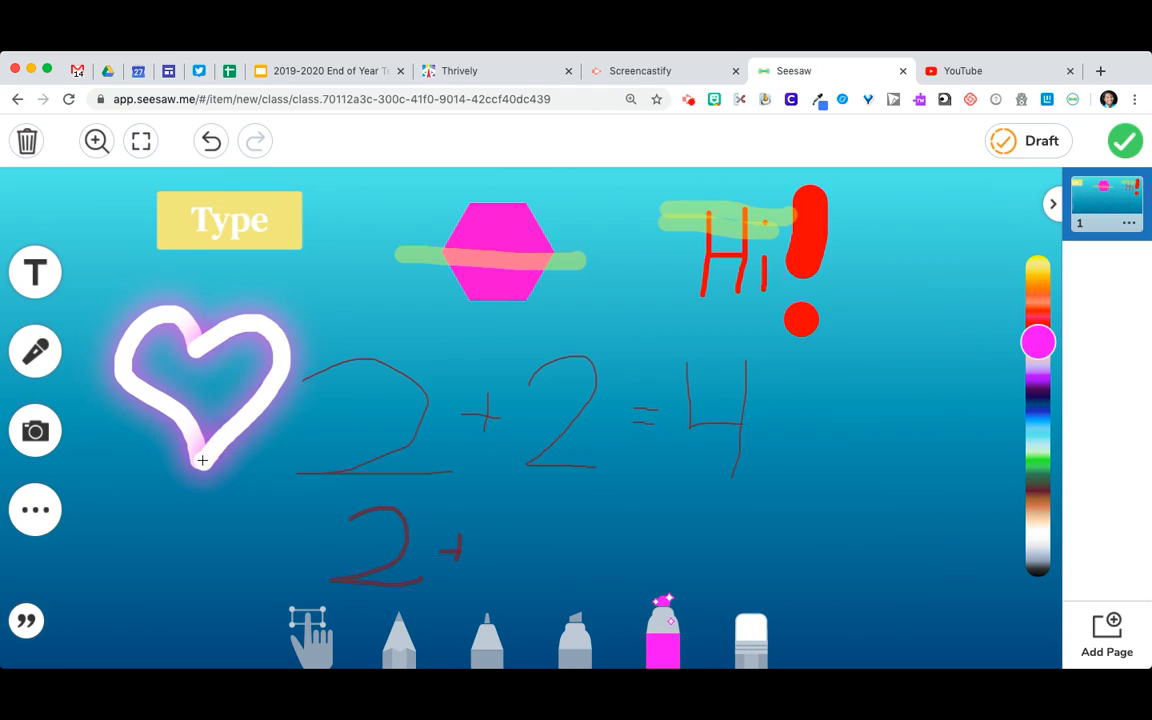
Erase the yellow highlighter stroke across the hexagon
left_click(751, 615)
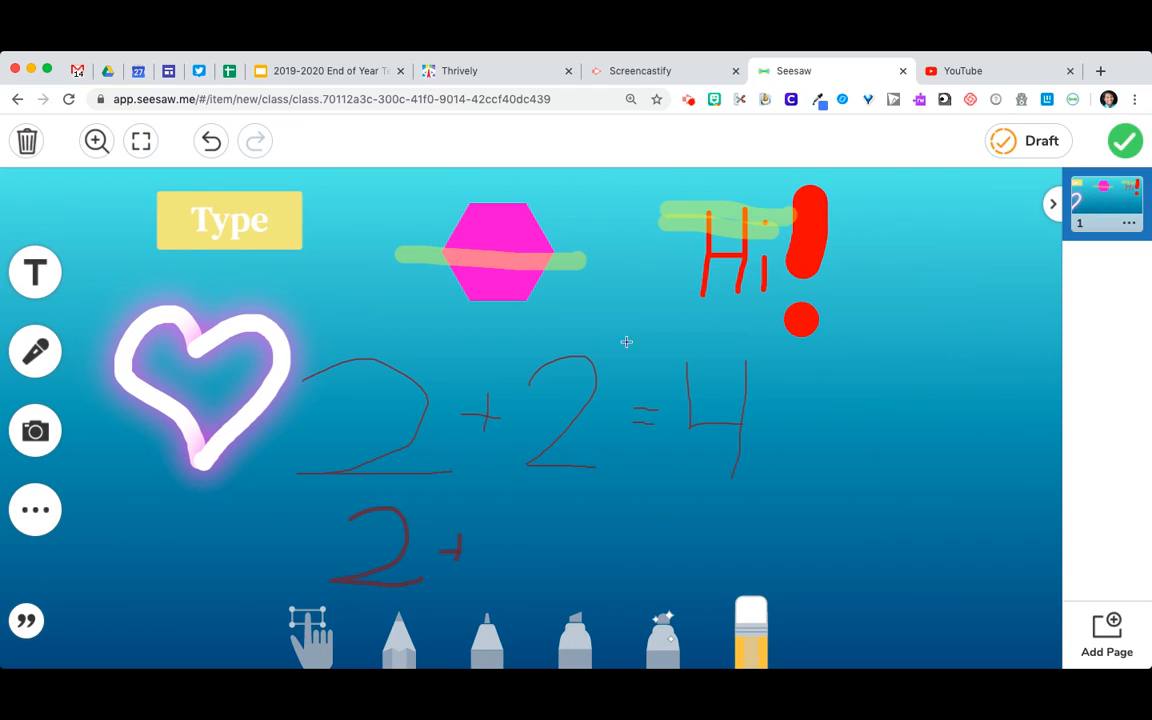
mouse_move(592, 260)
left_mouse_down()
mouse_move(420, 258)
mouse_move(457, 261)
mouse_move(452, 220)
mouse_move(404, 258)
left_mouse_up()
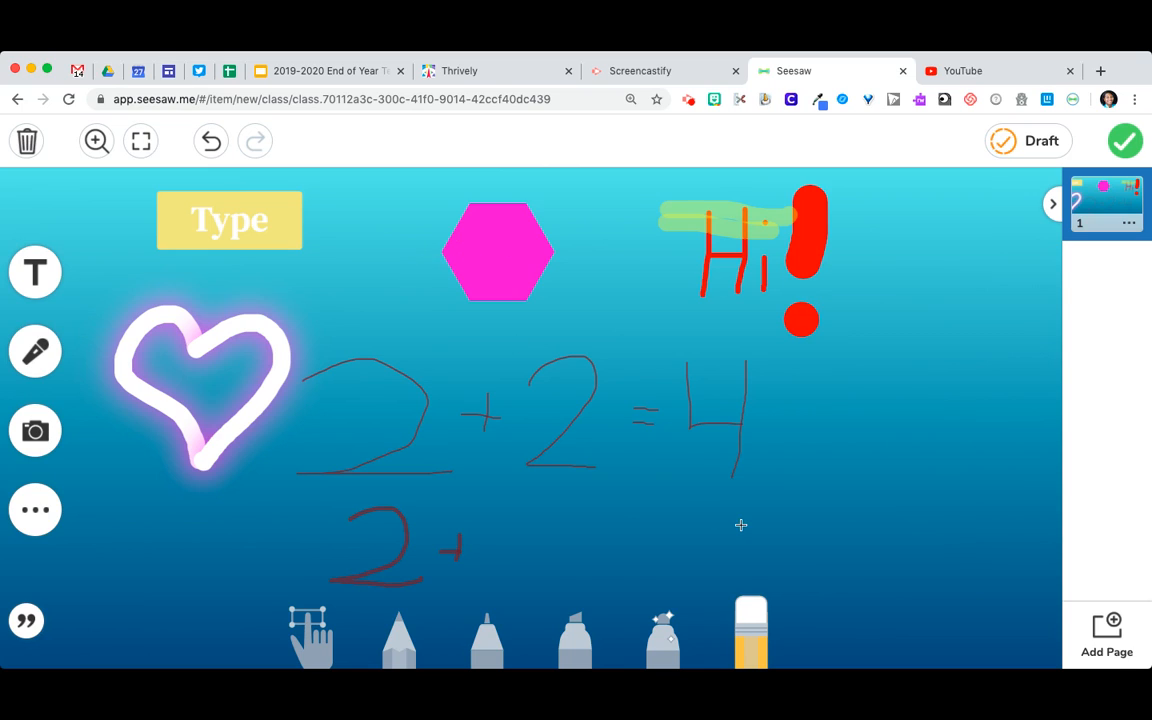
Set the pencil color to hot pink and add a blank second page
left_click(399, 625)
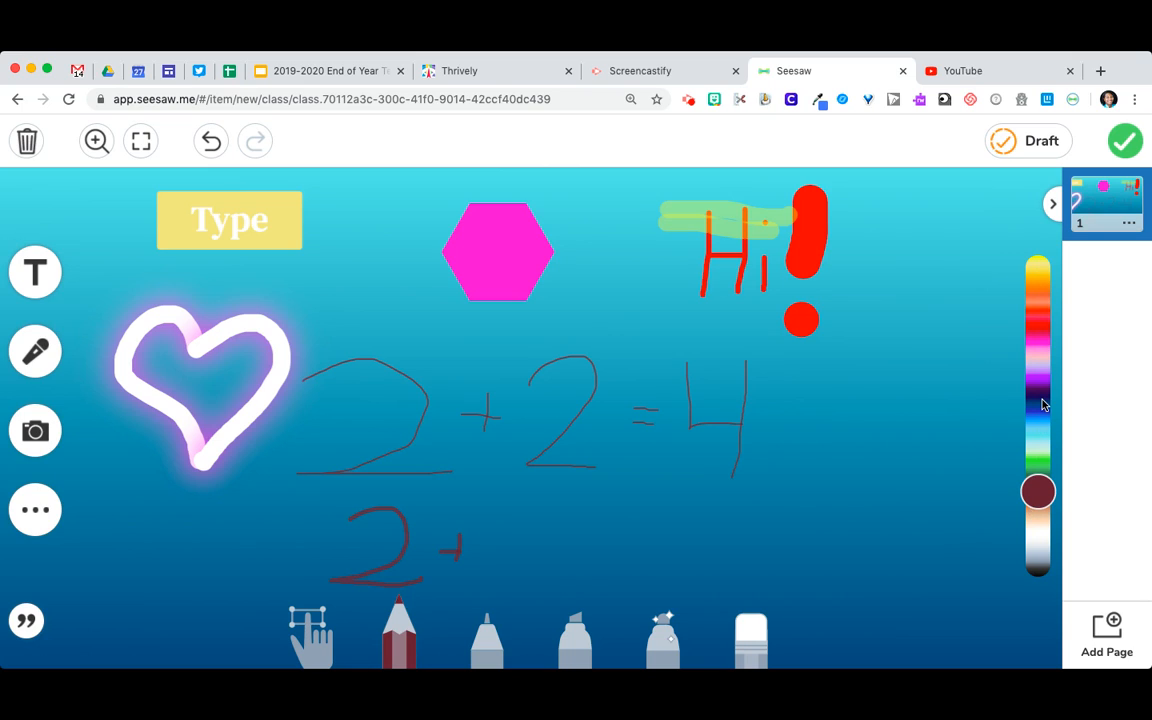
left_click_drag(1042, 404, 1040, 340)
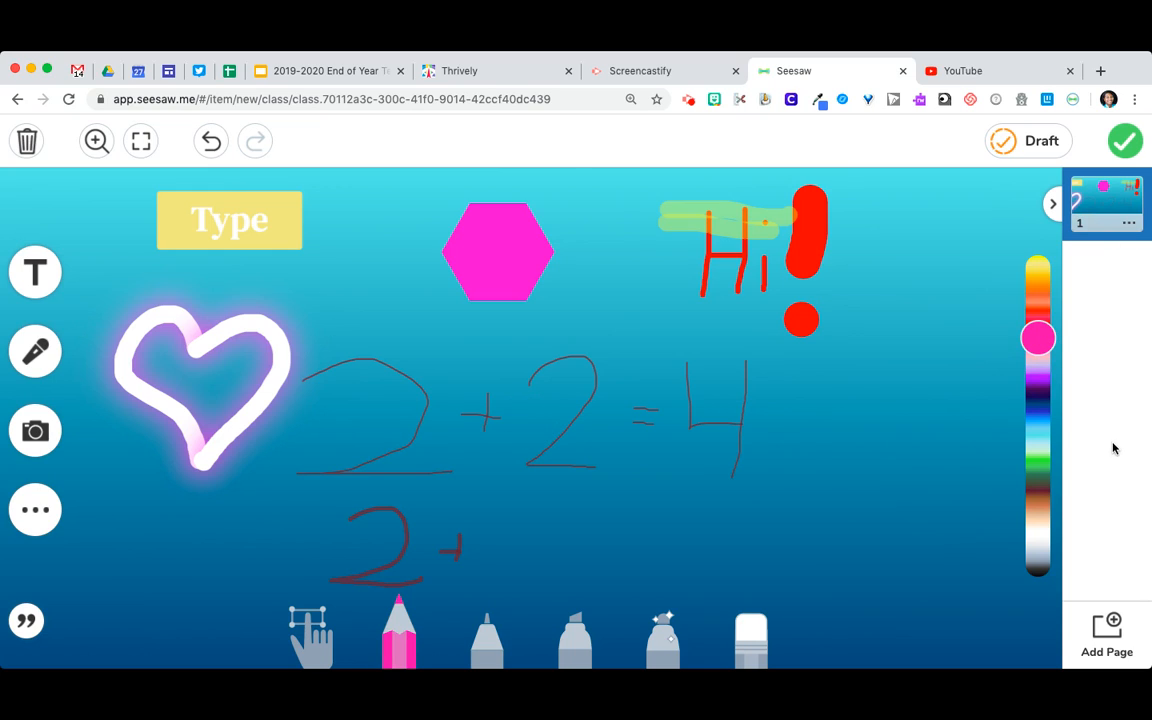
left_click(1104, 637)
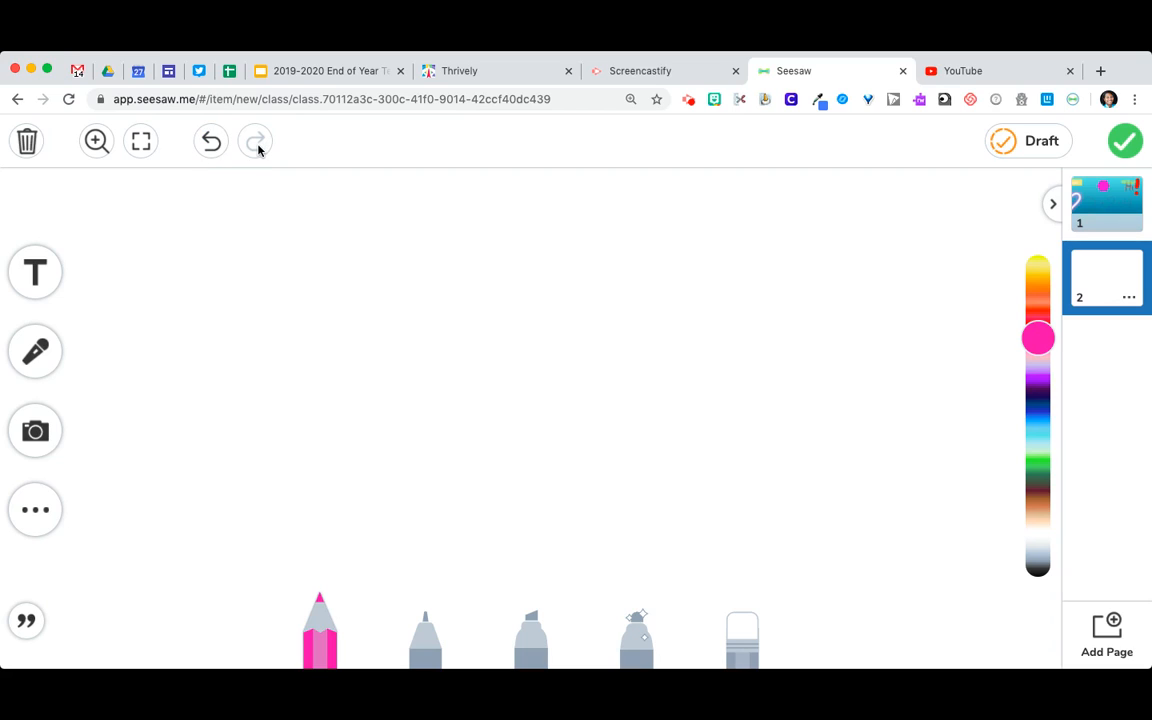
Return to page 1 and scribble a small hot pink patch with the pencil inside the heart's upper right lobe
left_click(1078, 192)
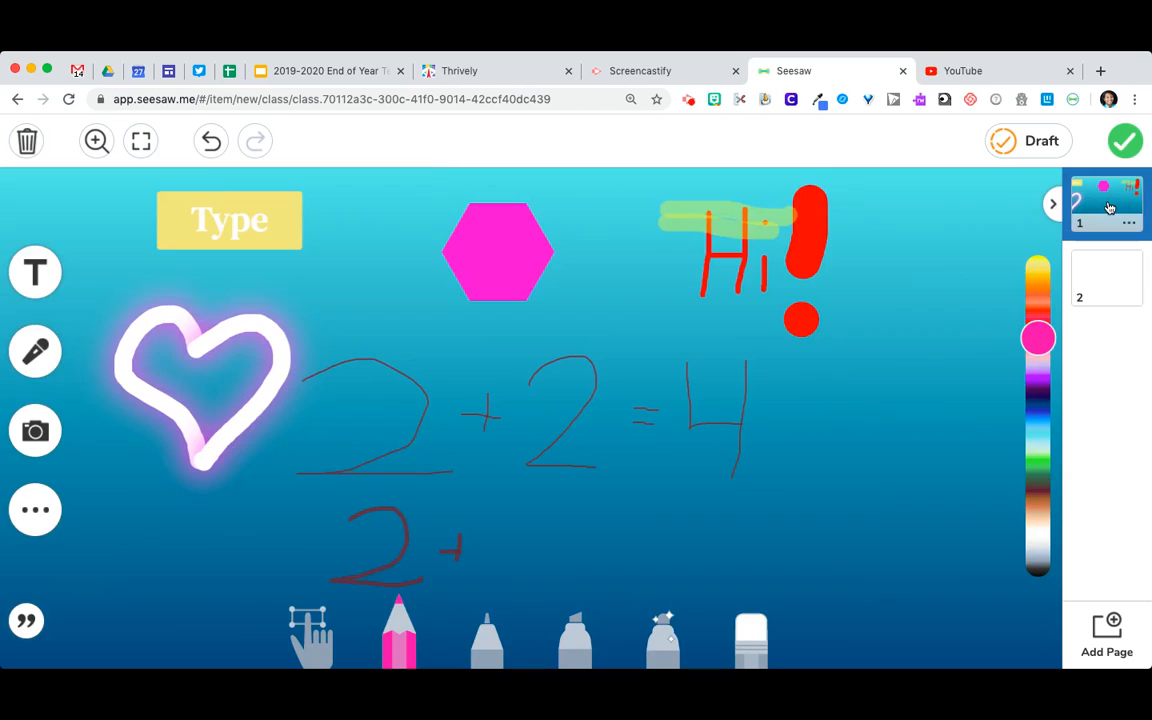
left_click(96, 142)
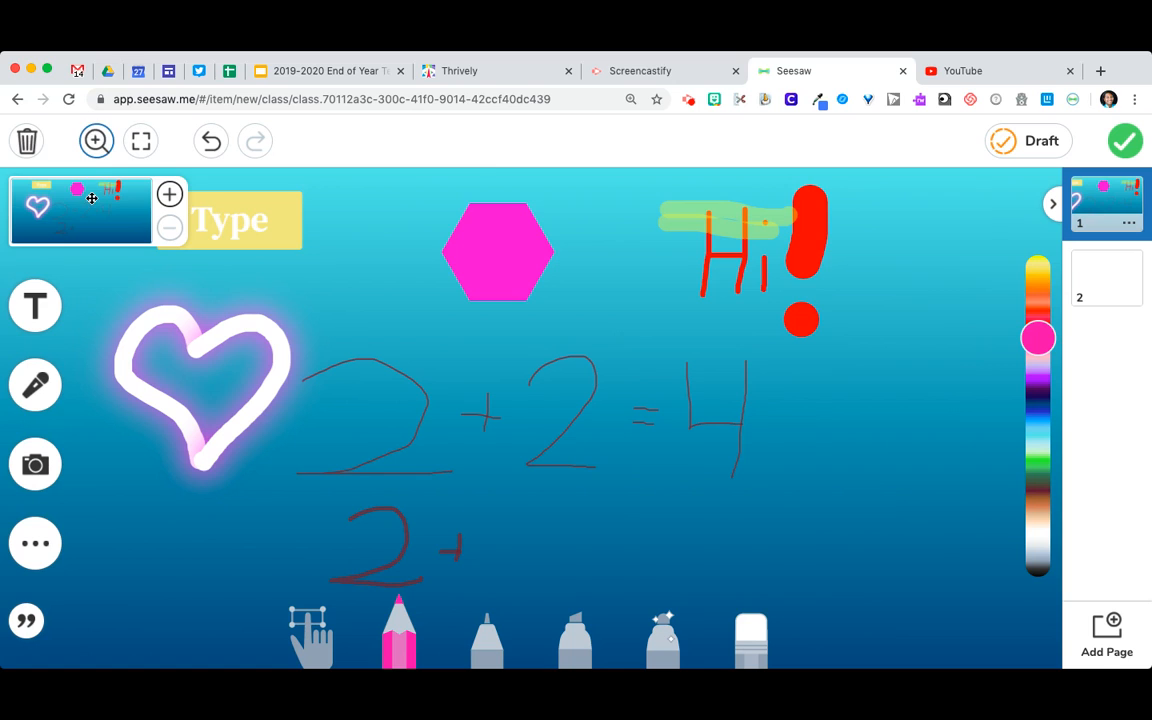
left_click(169, 193)
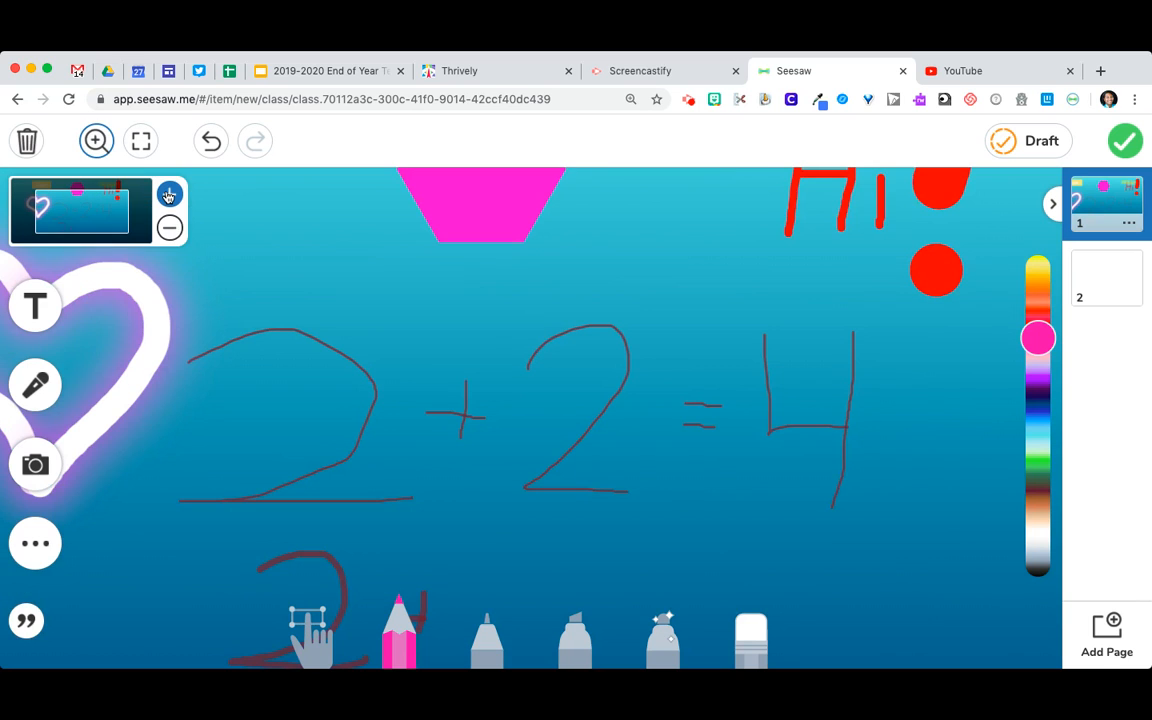
left_click_drag(98, 207, 47, 214)
left_click(169, 195)
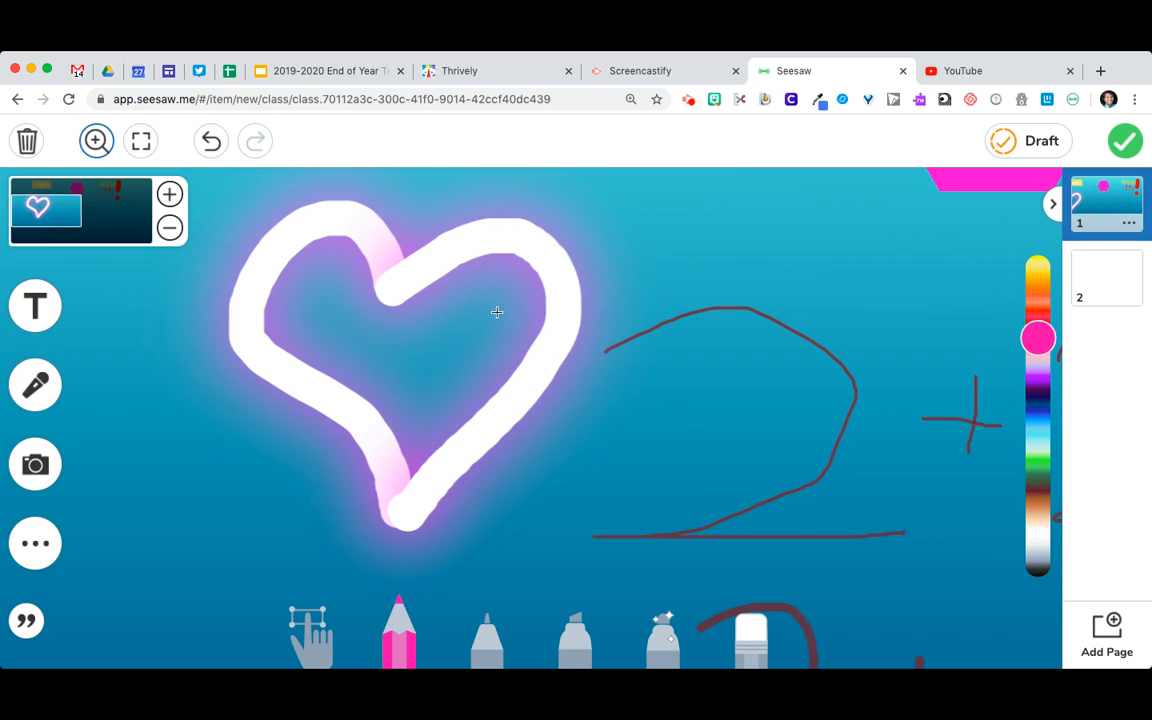
mouse_move(490, 293)
left_mouse_down()
mouse_move(487, 324)
mouse_move(467, 331)
mouse_move(466, 300)
mouse_move(480, 322)
mouse_move(493, 319)
left_mouse_up()
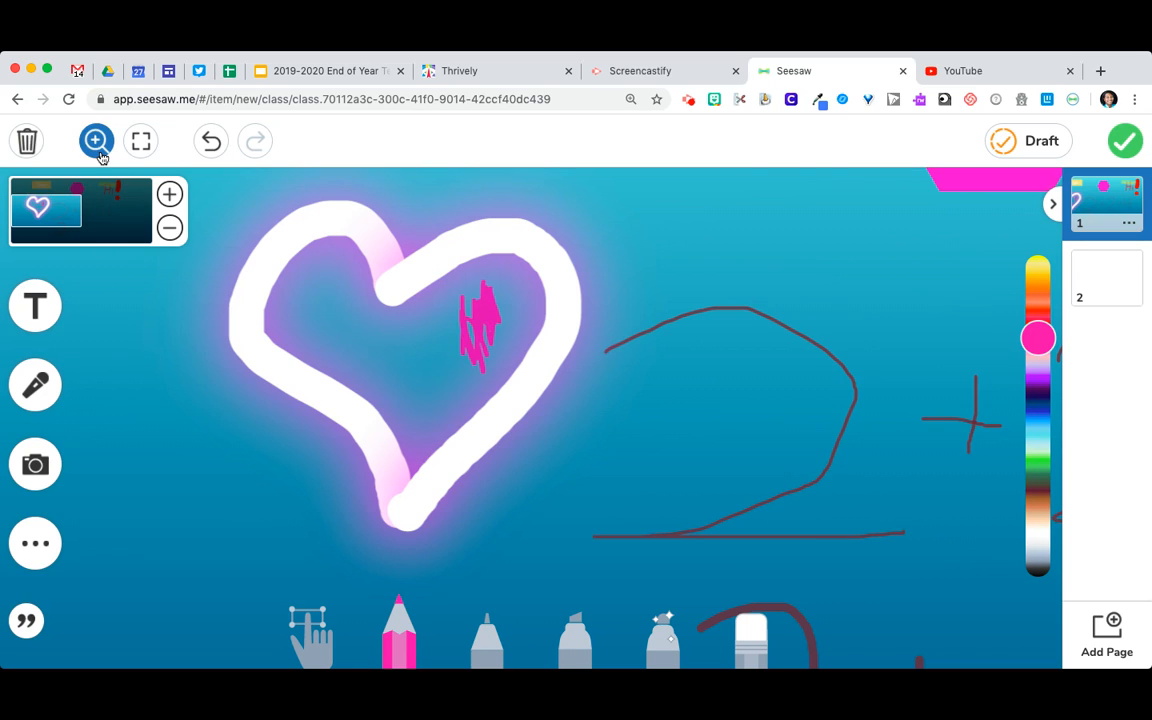
left_click(169, 229)
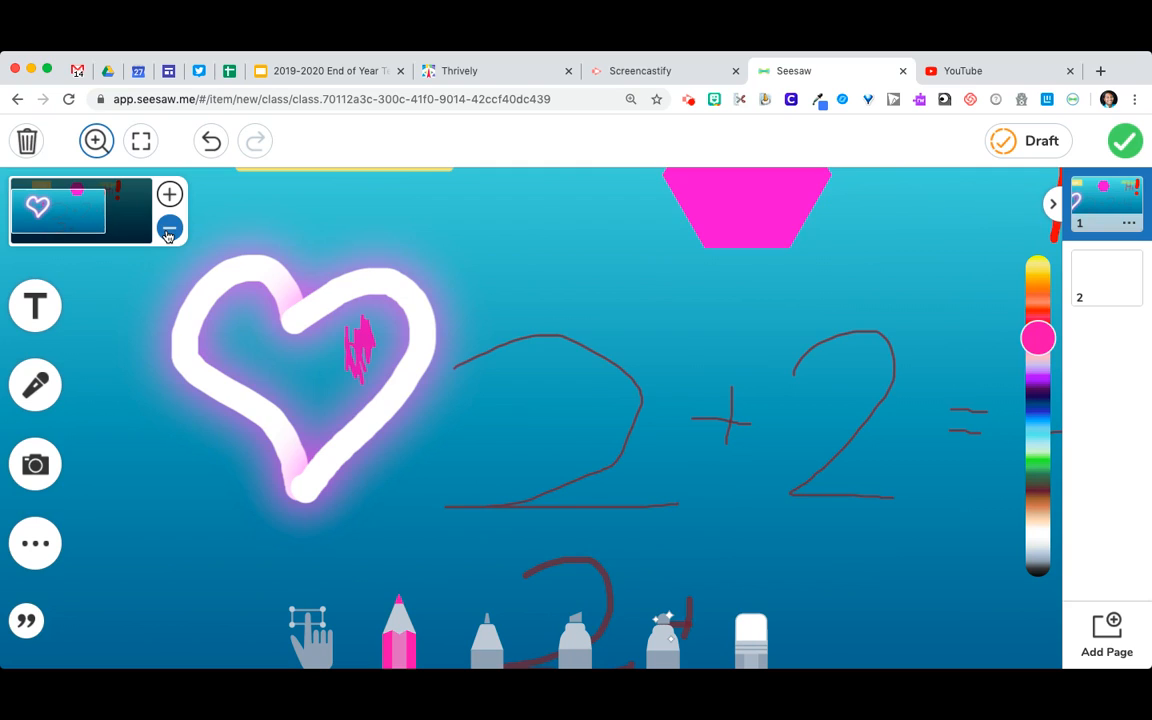
left_click(169, 229)
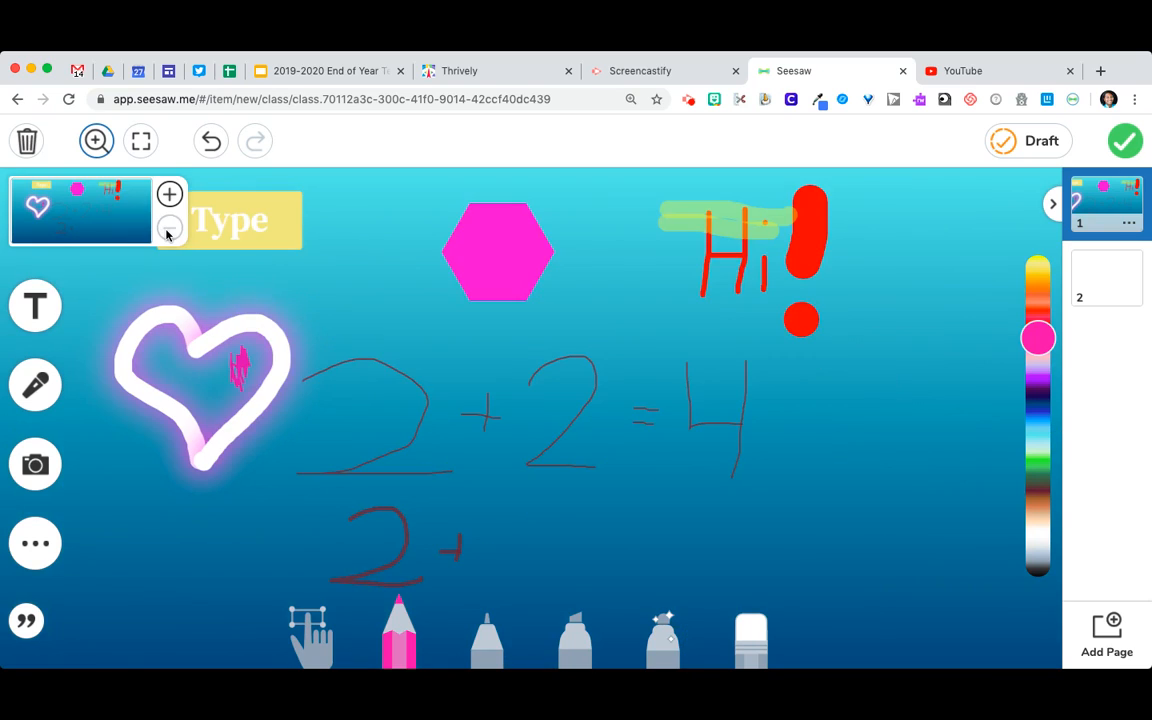
Preview the page twice with the drawing tools hidden, returning to the editing view each time
left_click(141, 142)
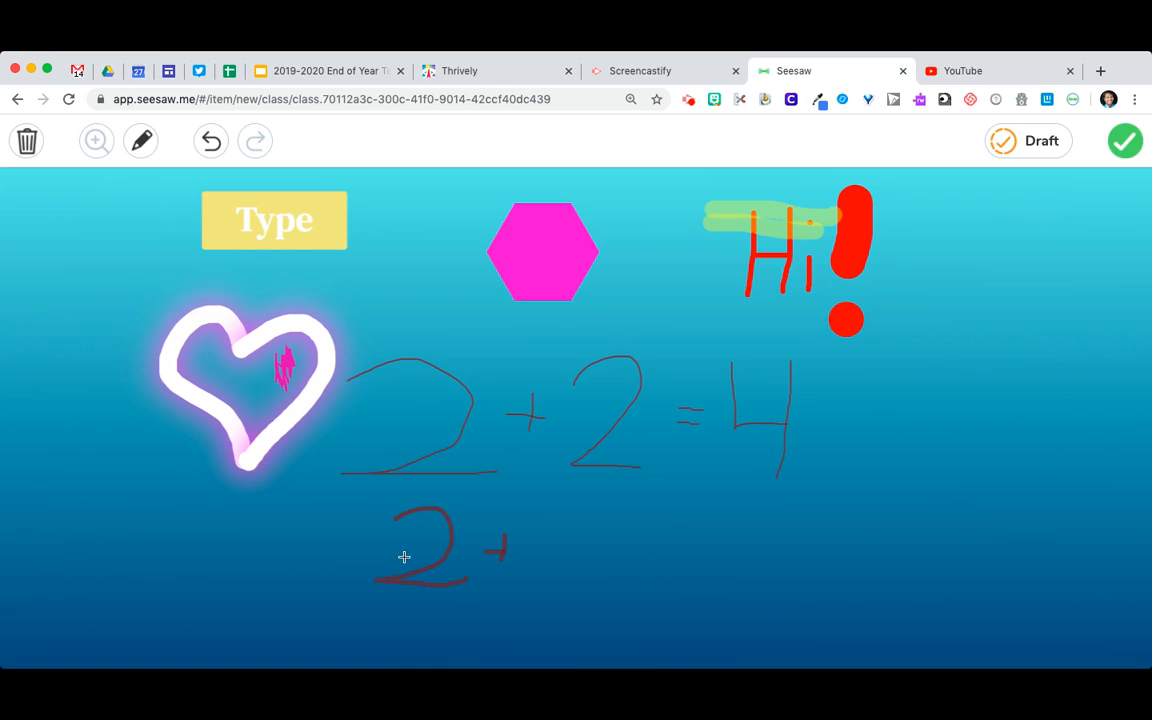
left_click(141, 141)
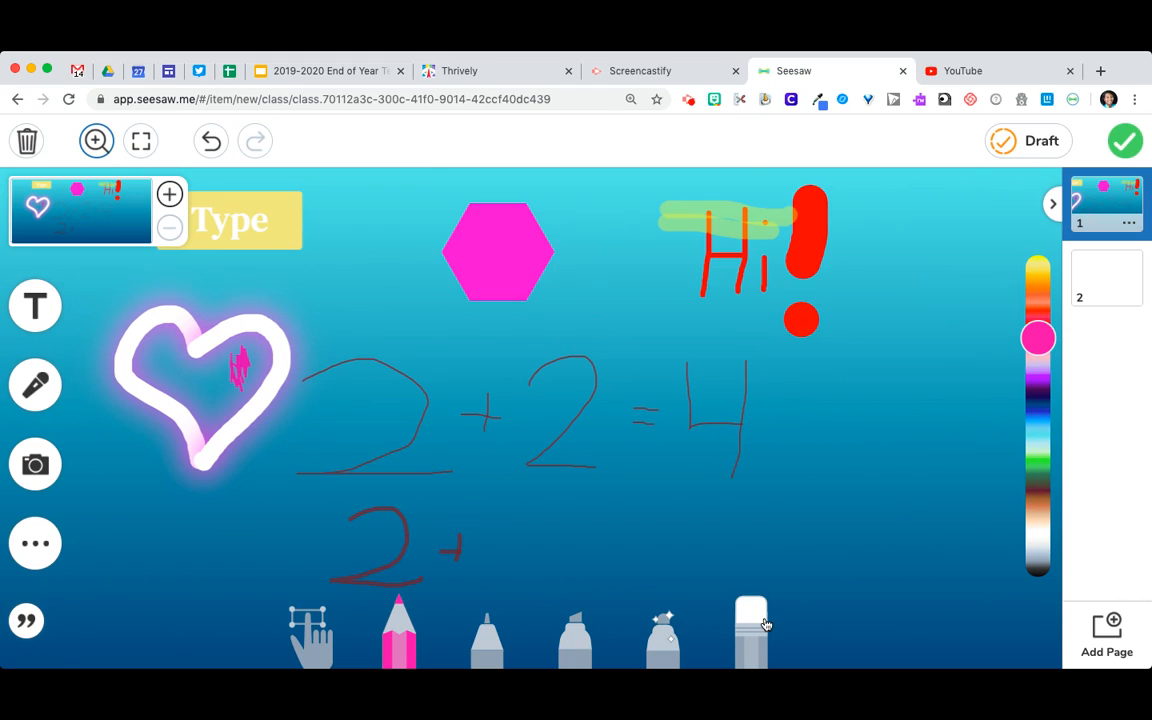
left_click(141, 141)
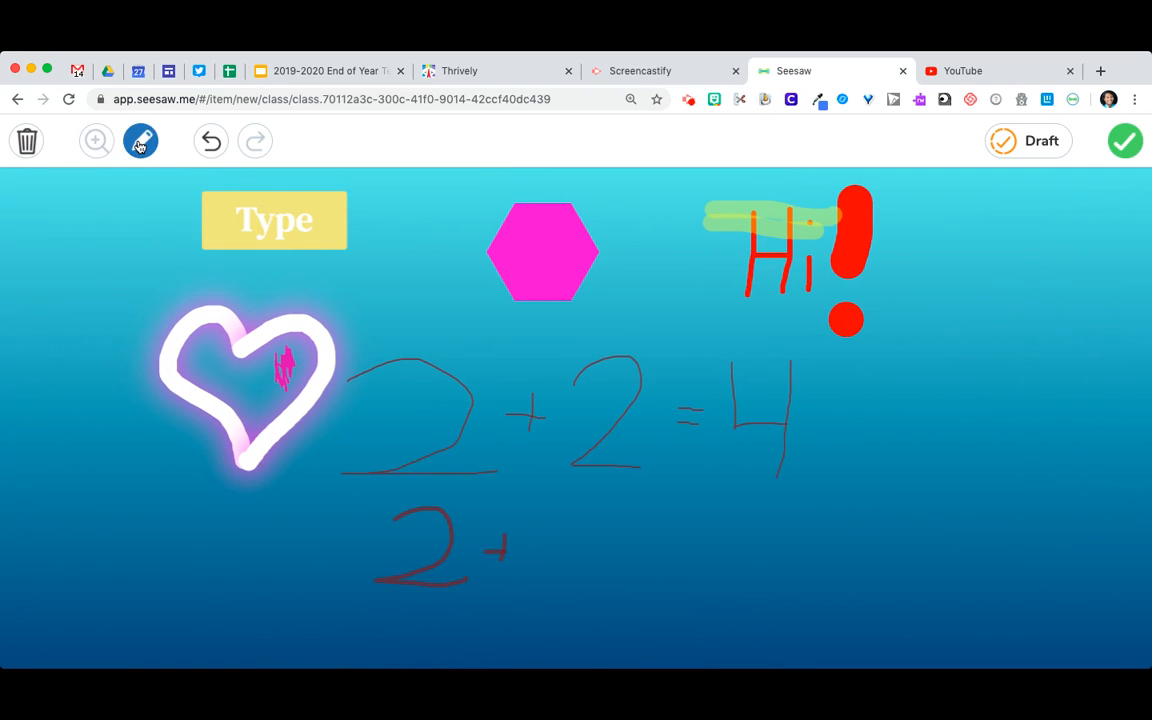
left_click(141, 141)
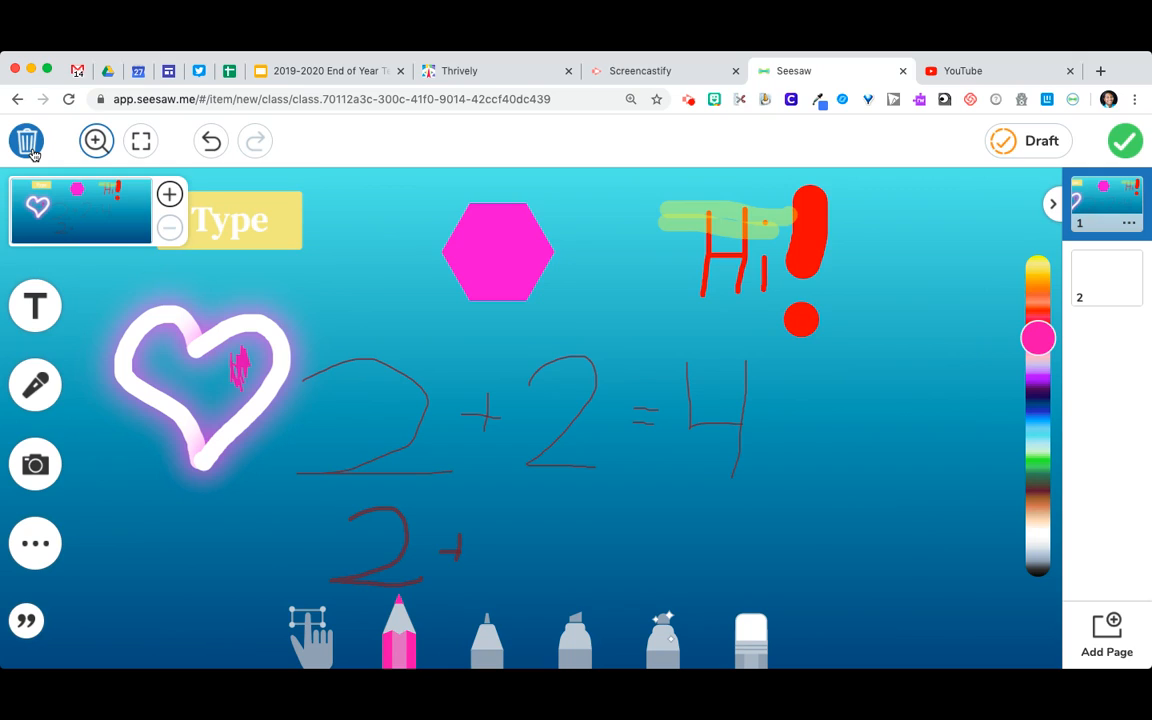